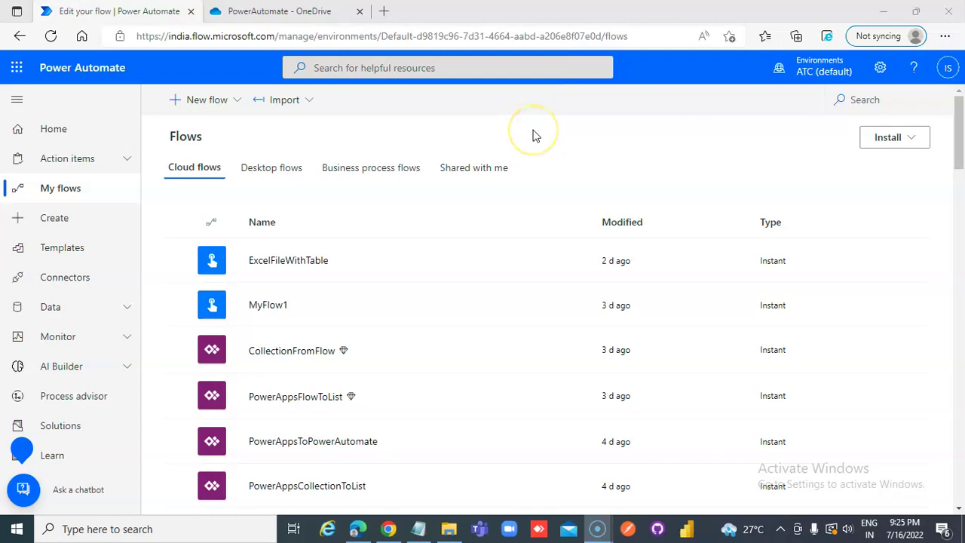
Create an instant cloud flow named CreateHTML that is triggered manually
click(237, 99)
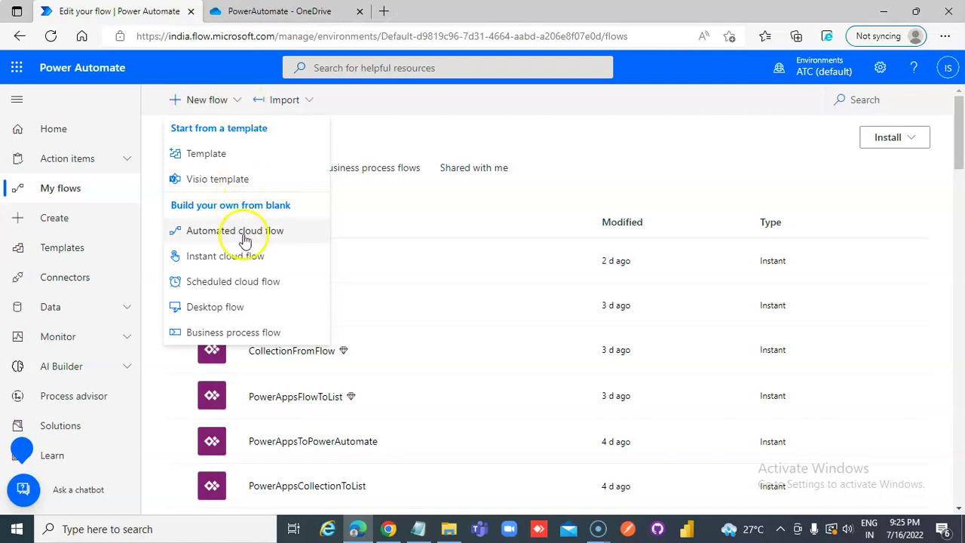
click(241, 257)
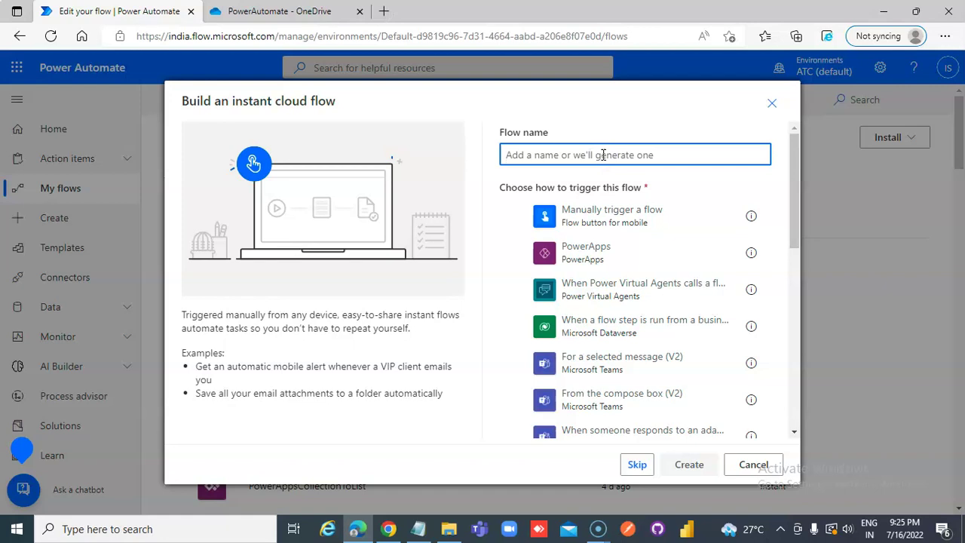
text(Create)
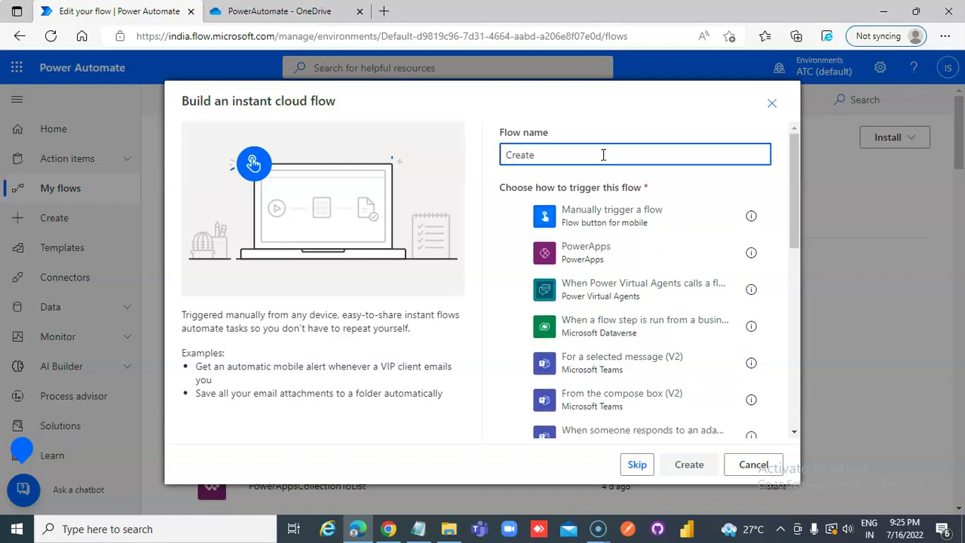
click(514, 218)
click(667, 456)
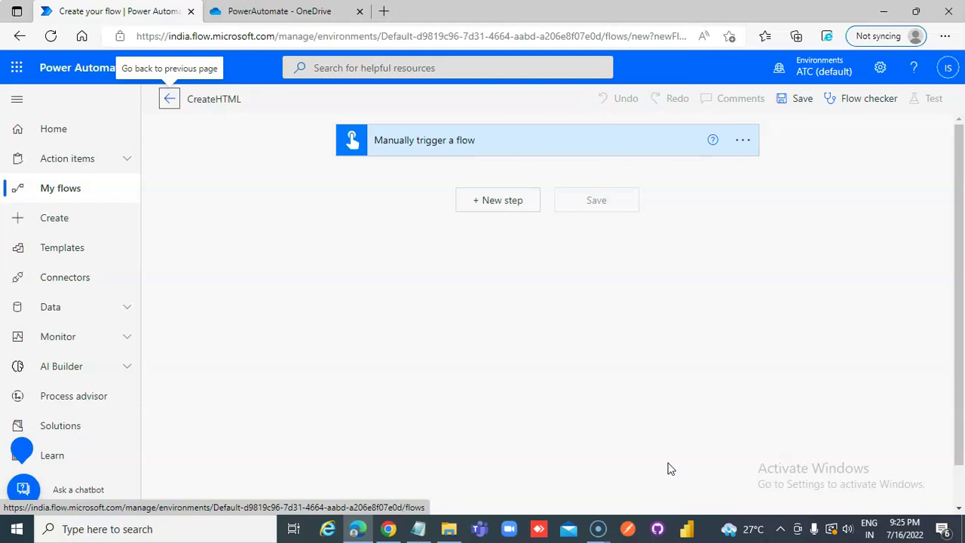
click(506, 200)
Add an Initialize variable step for String vatHTML with value '<H1> This is created by flow</H1>'
click(504, 234)
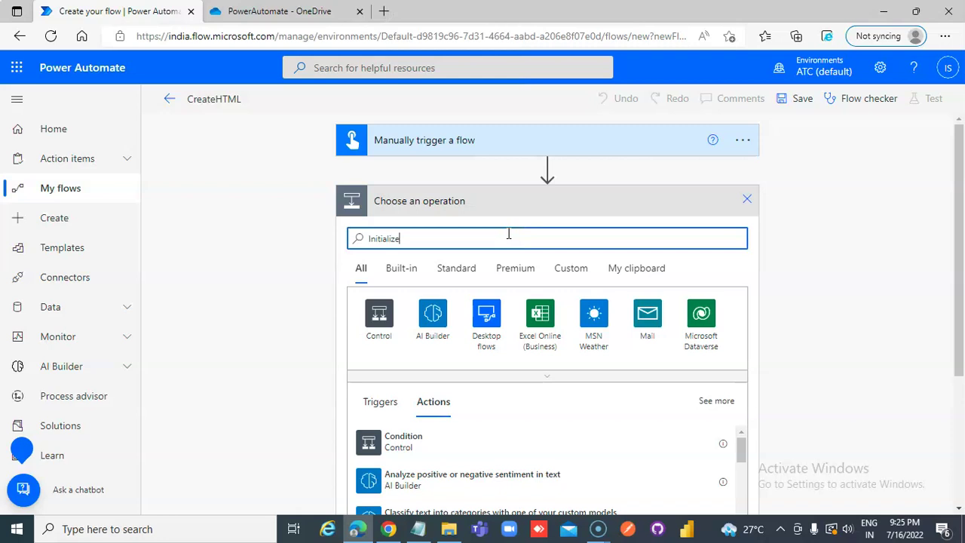
text(Initialize)
click(413, 441)
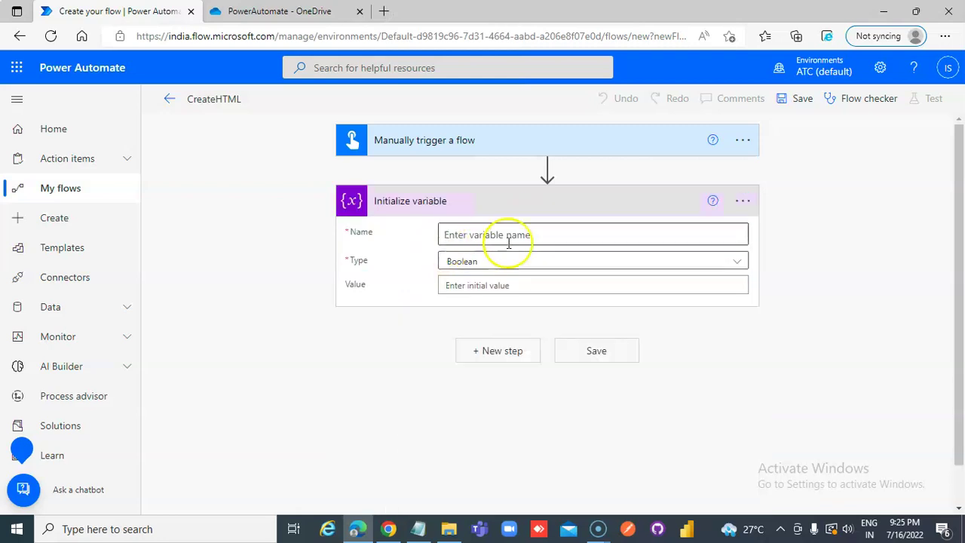
click(508, 234)
text(vatHTML)
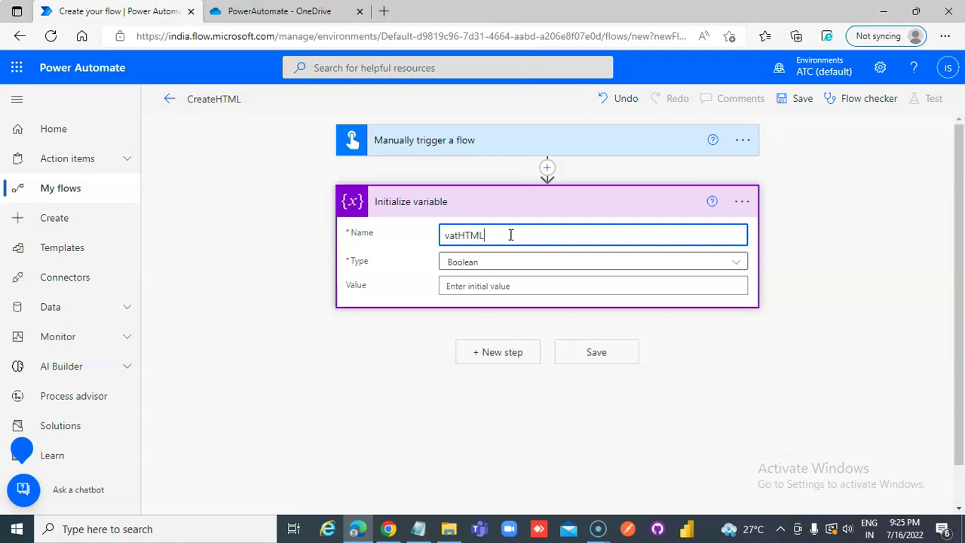
click(498, 261)
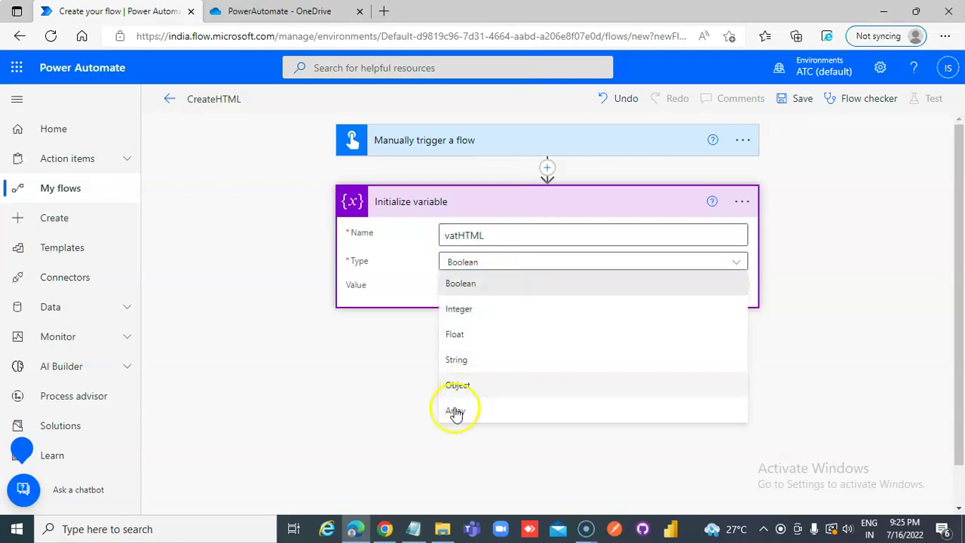
click(463, 362)
click(491, 286)
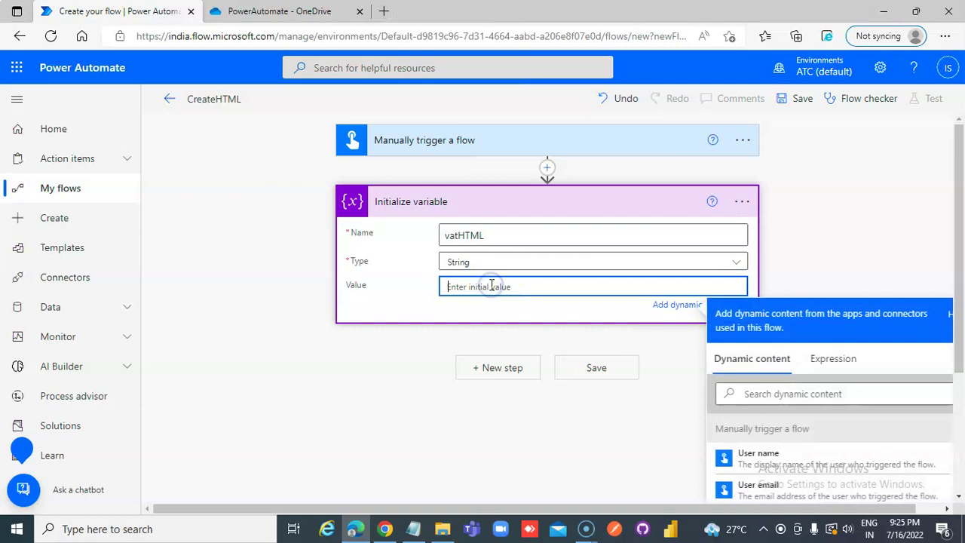
text(<)
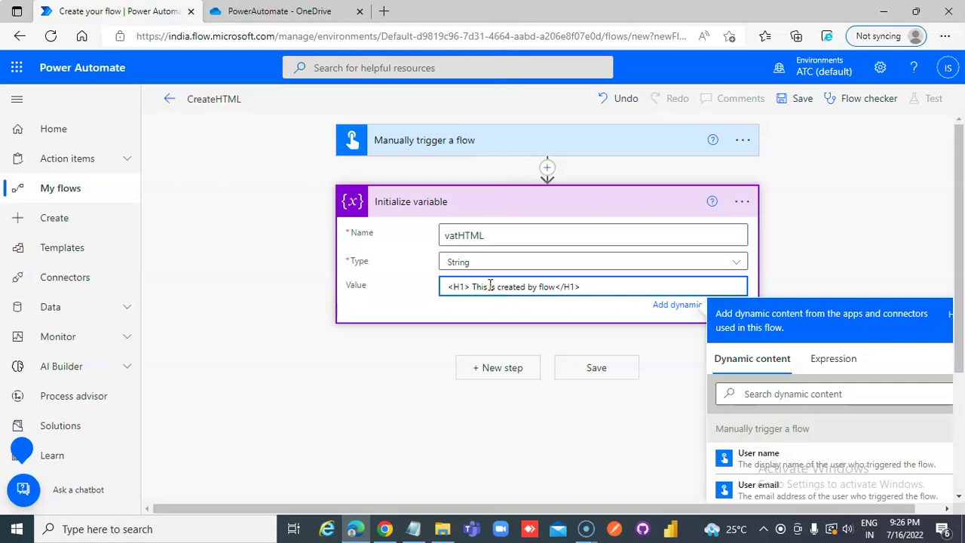
click(399, 348)
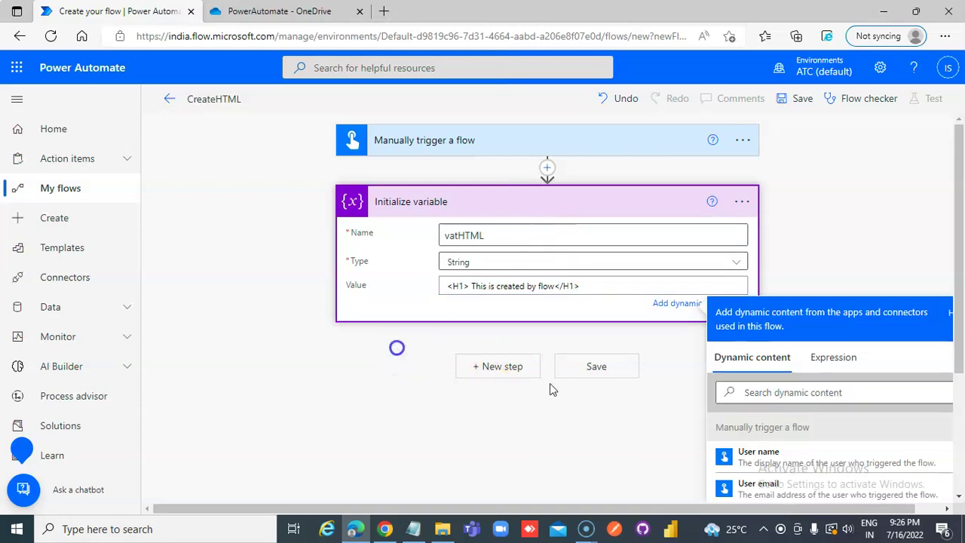
click(494, 353)
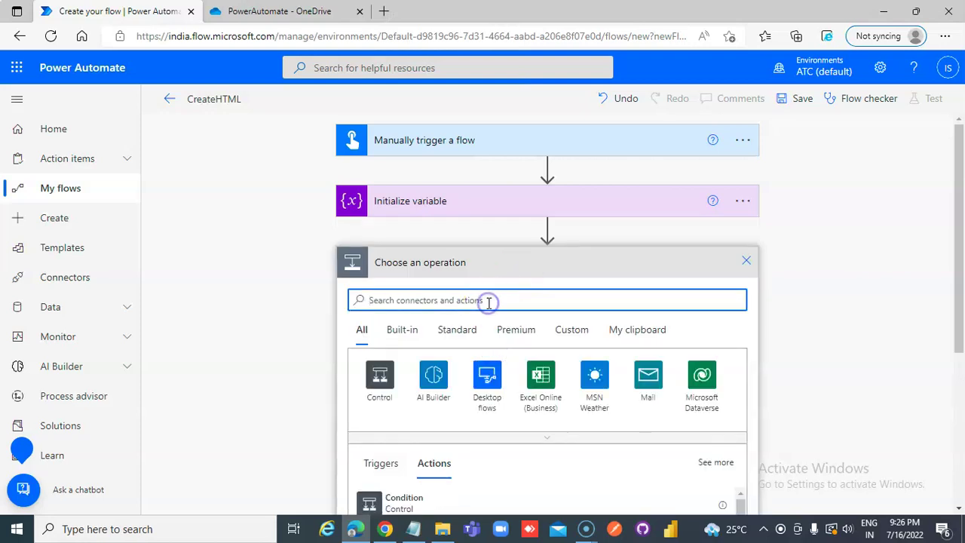
Add a second Initialize variable step named varFileName, then bring up the OneDrive folder
text(Initi)
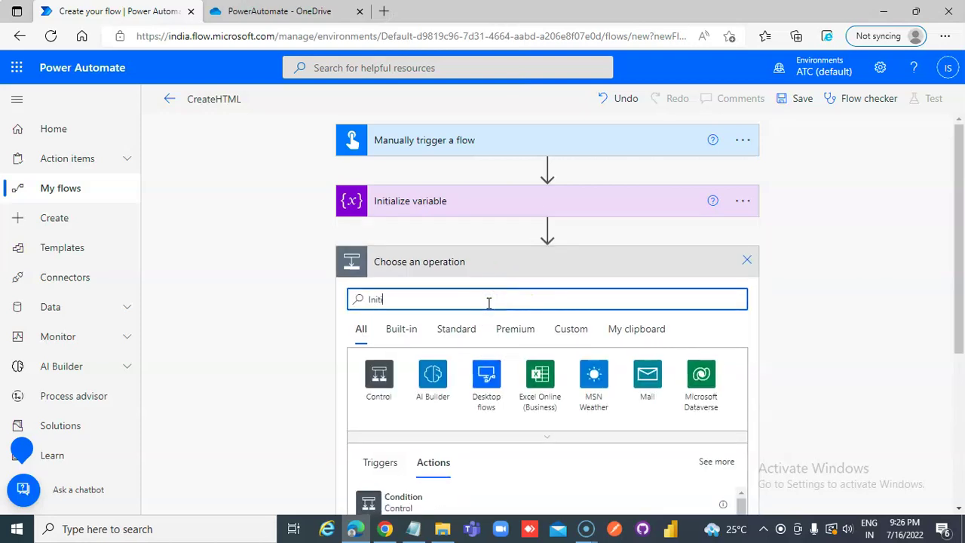
text(alize)
click(442, 503)
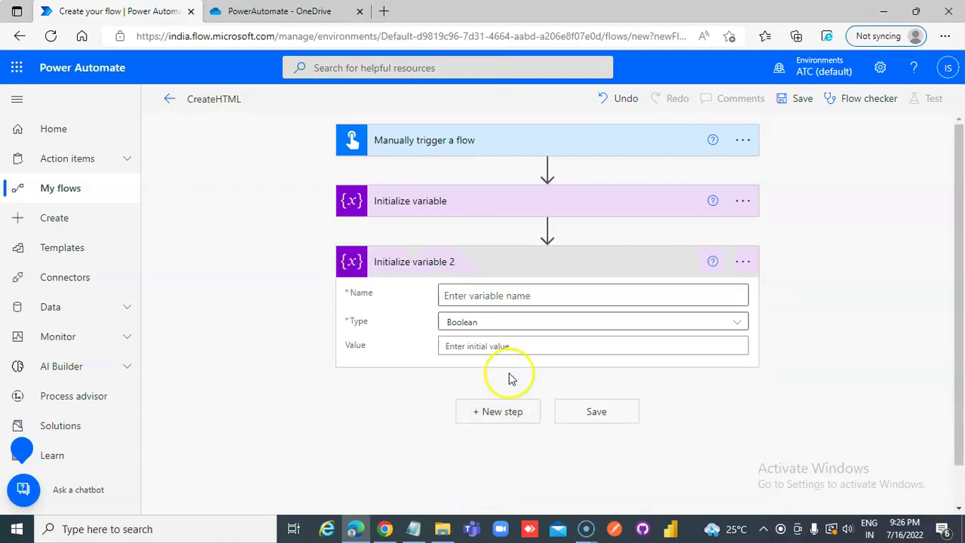
click(483, 297)
text(var)
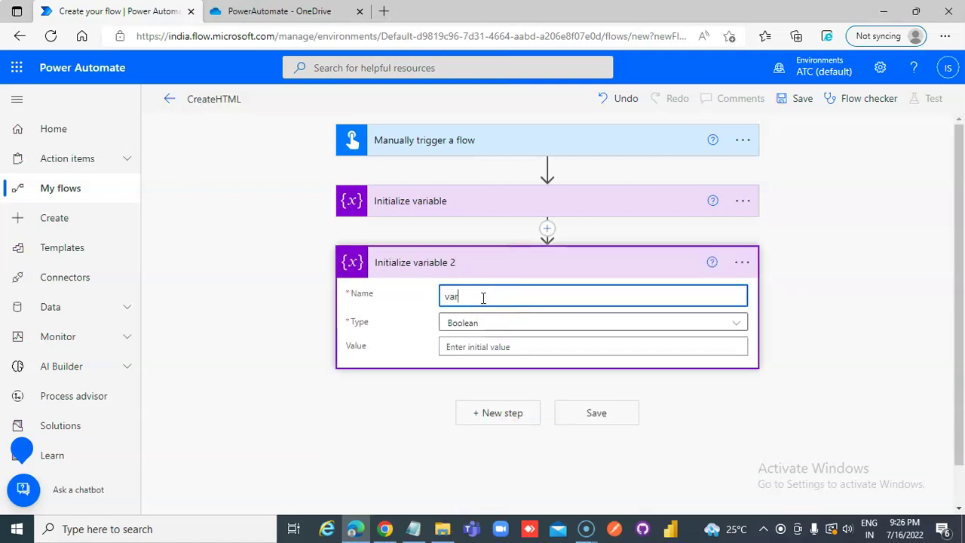
text(FileName)
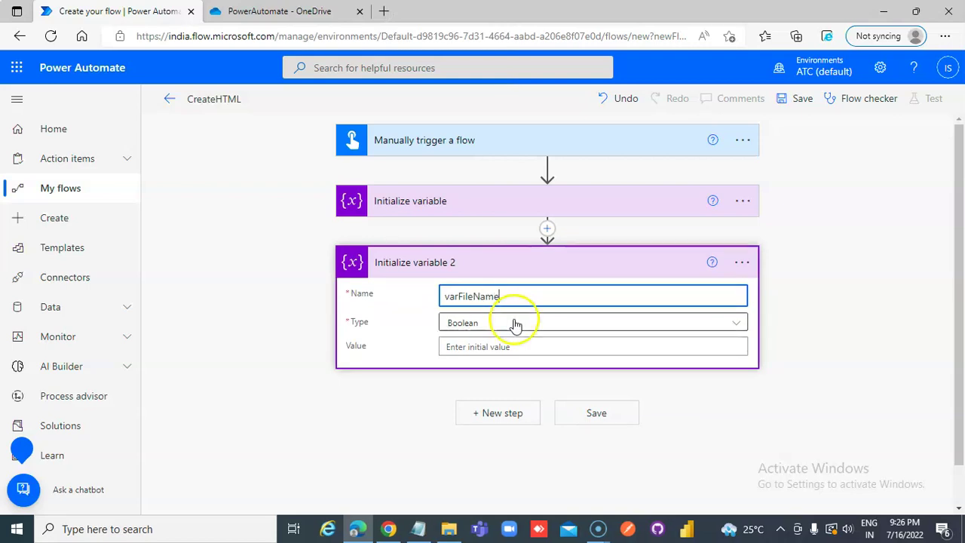
click(235, 10)
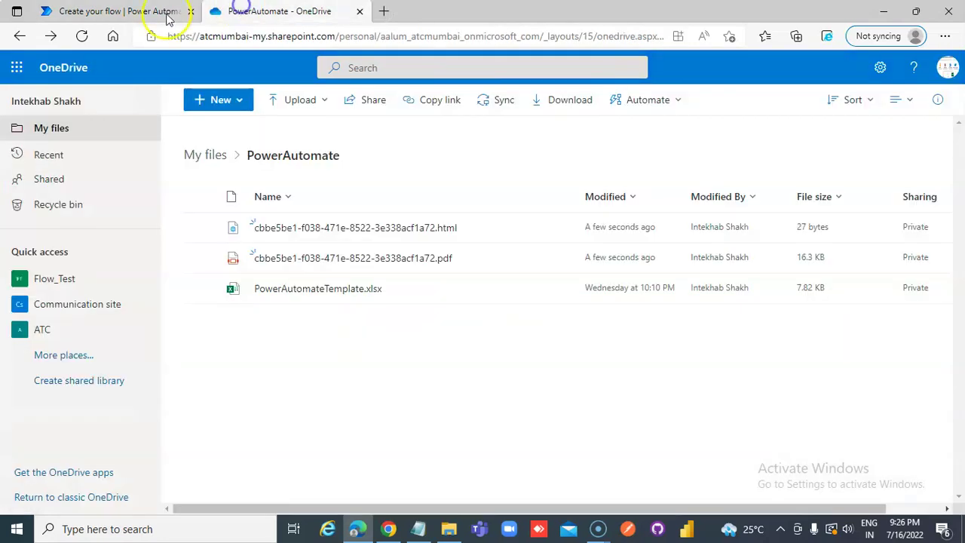
Try deleting the generated html file in OneDrive and dismiss the failed-deletion notice
click(199, 230)
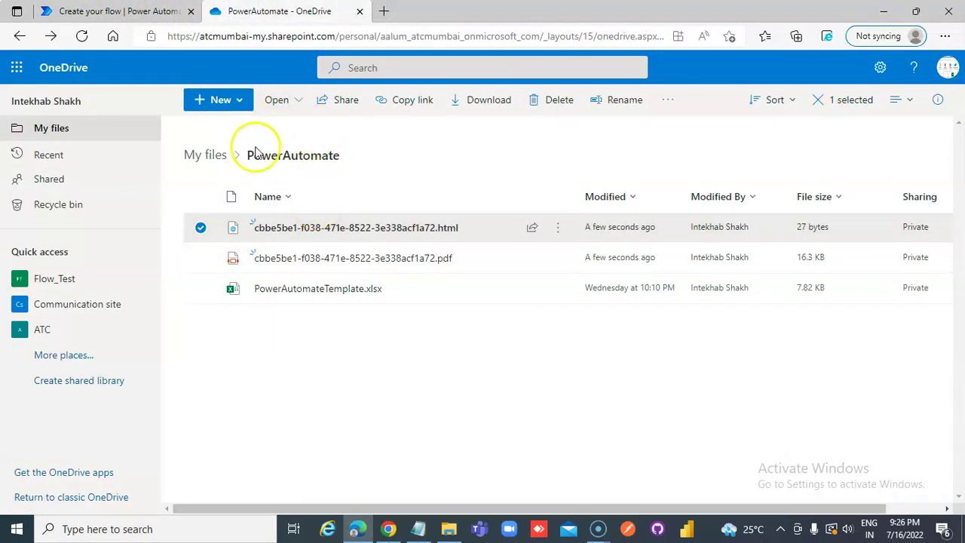
click(556, 106)
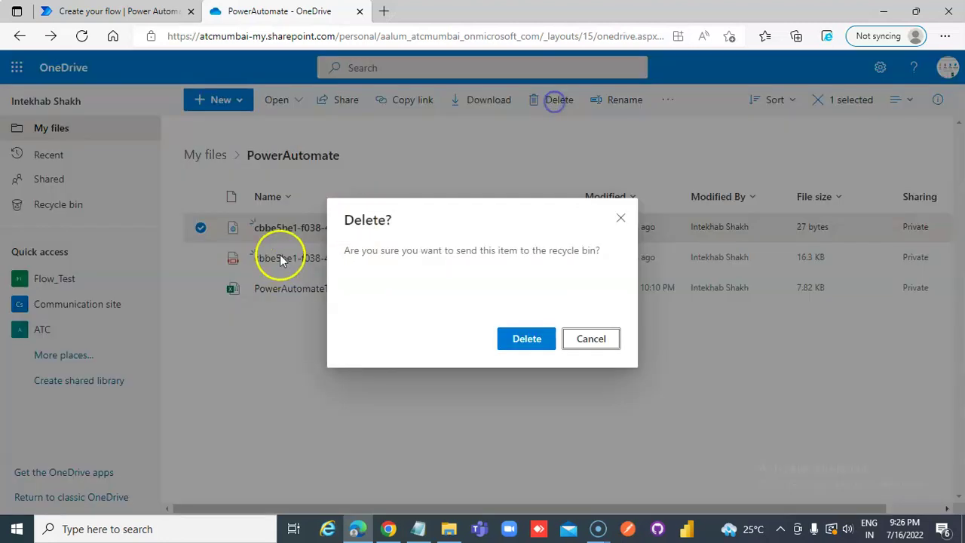
click(535, 346)
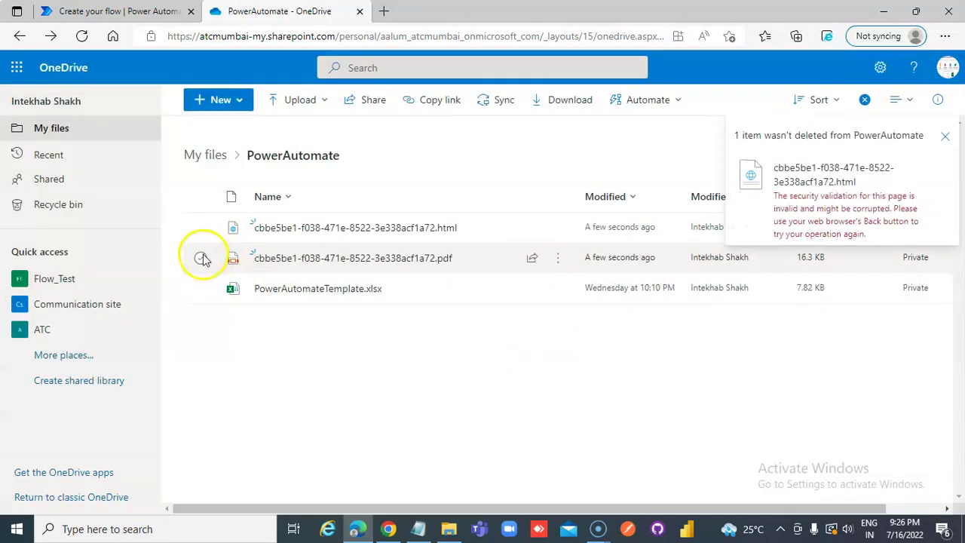
click(944, 135)
click(111, 12)
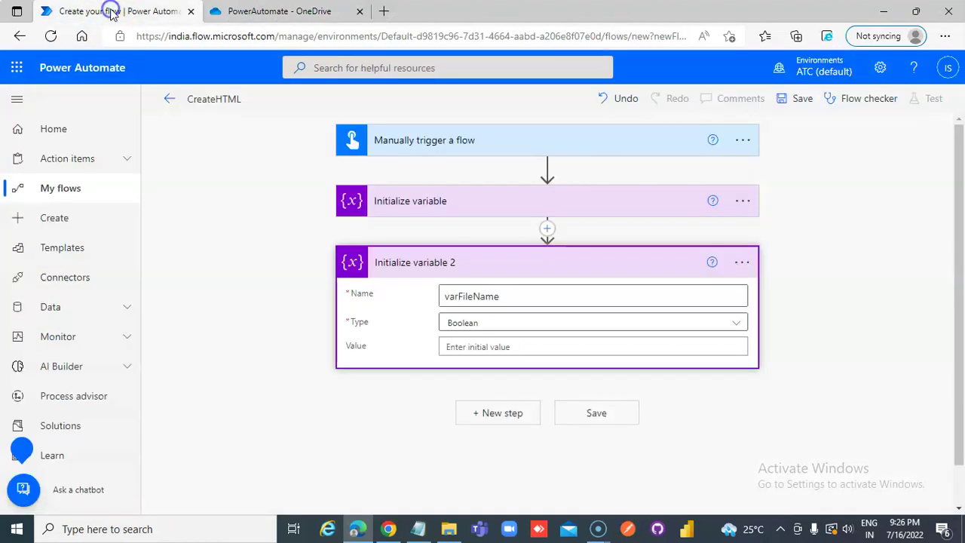
click(301, 11)
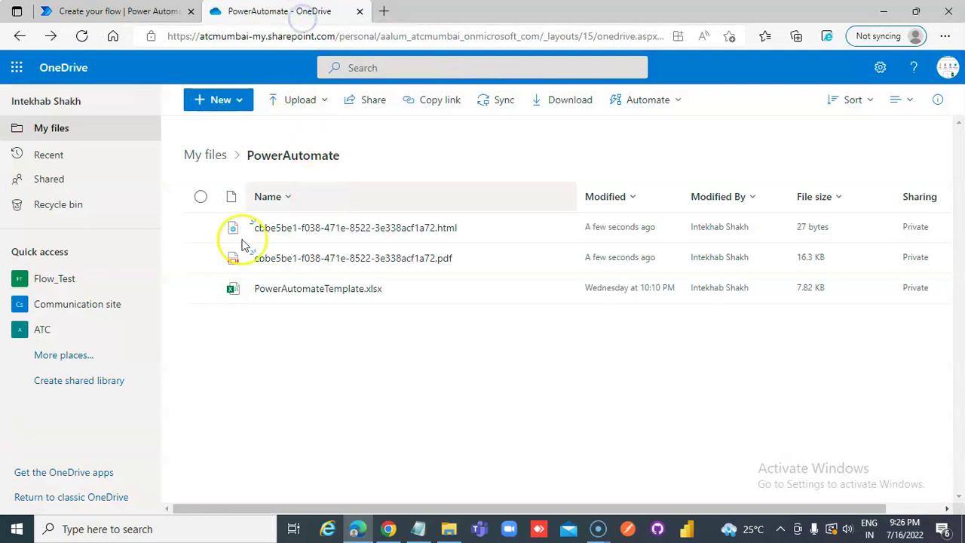
Reload the PowerAutomate folder and delete both the generated pdf and html files
click(81, 37)
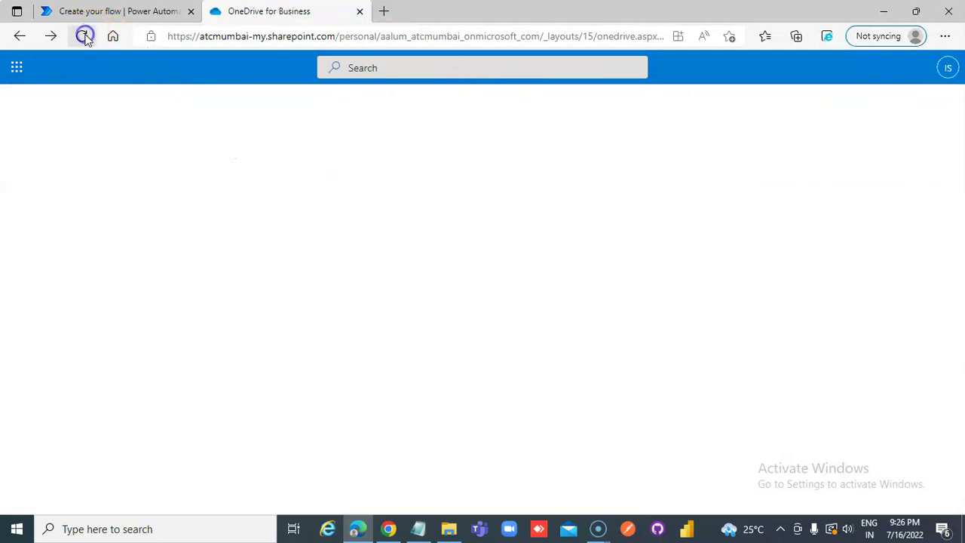
click(200, 260)
click(201, 226)
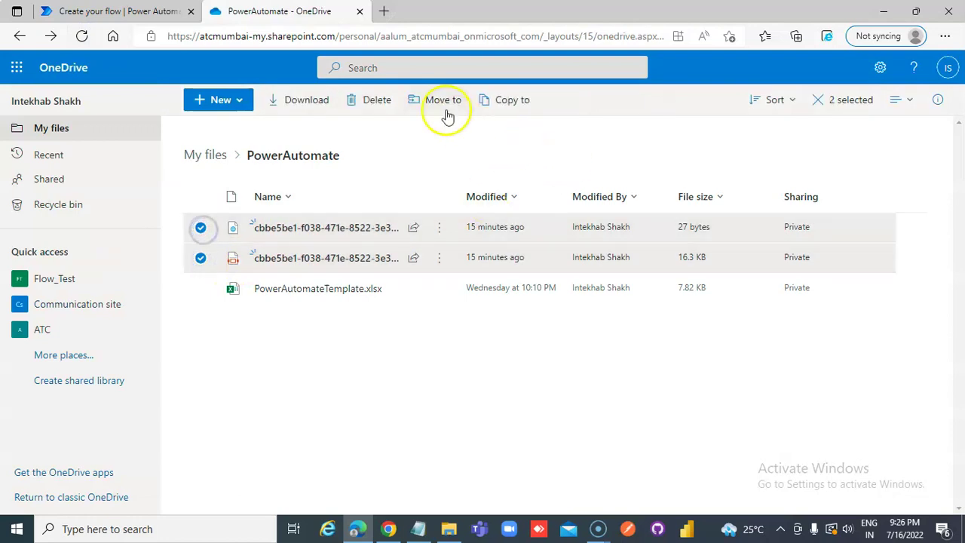
click(364, 100)
click(521, 338)
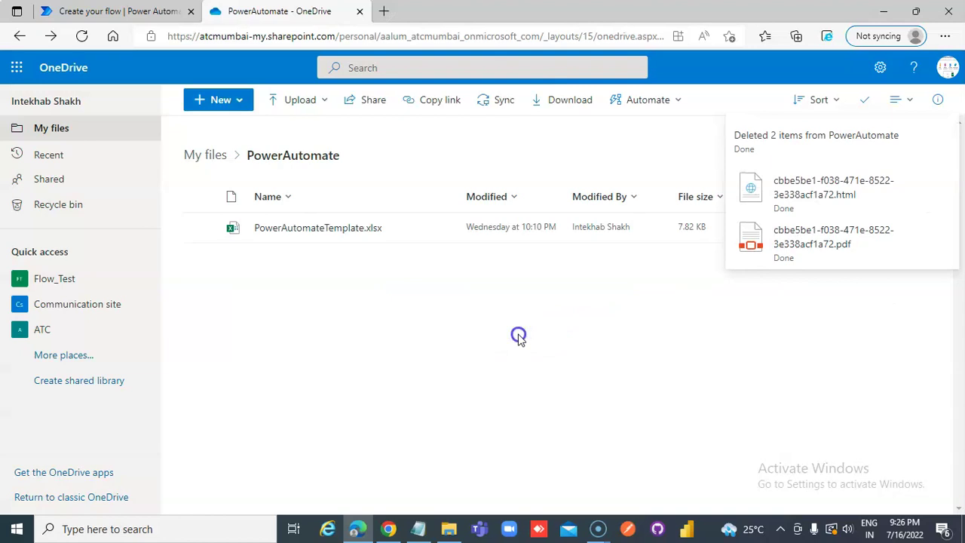
click(91, 11)
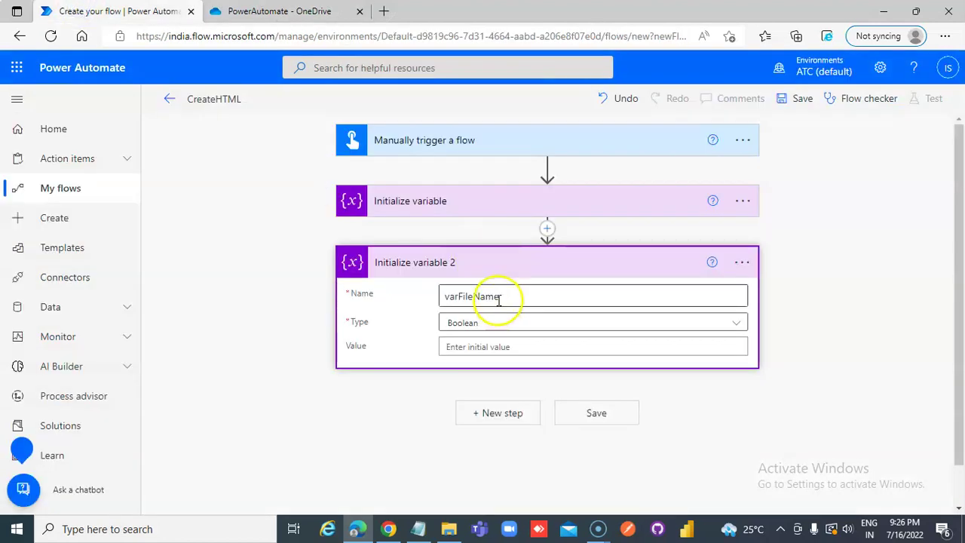
Make varFileName a String whose initial value is the guid() expression
click(512, 322)
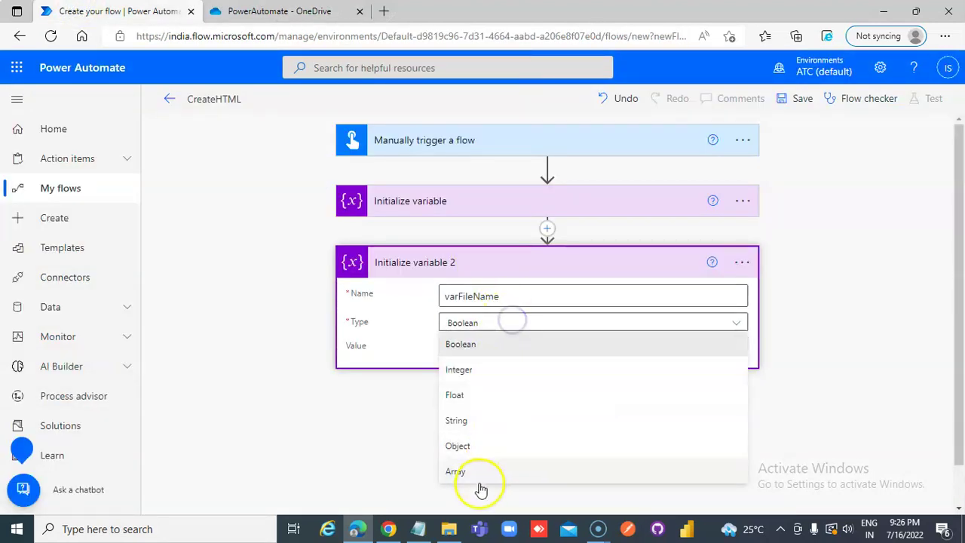
click(467, 422)
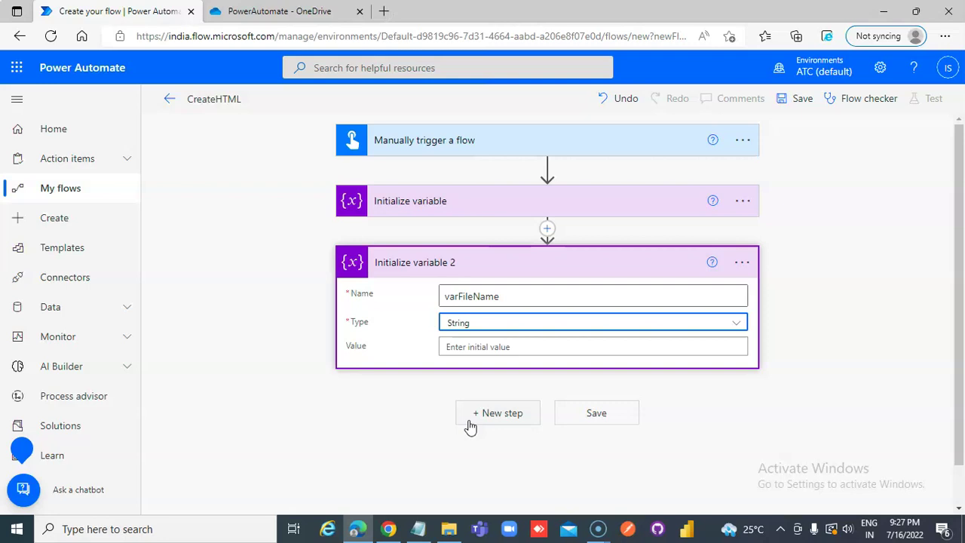
click(561, 347)
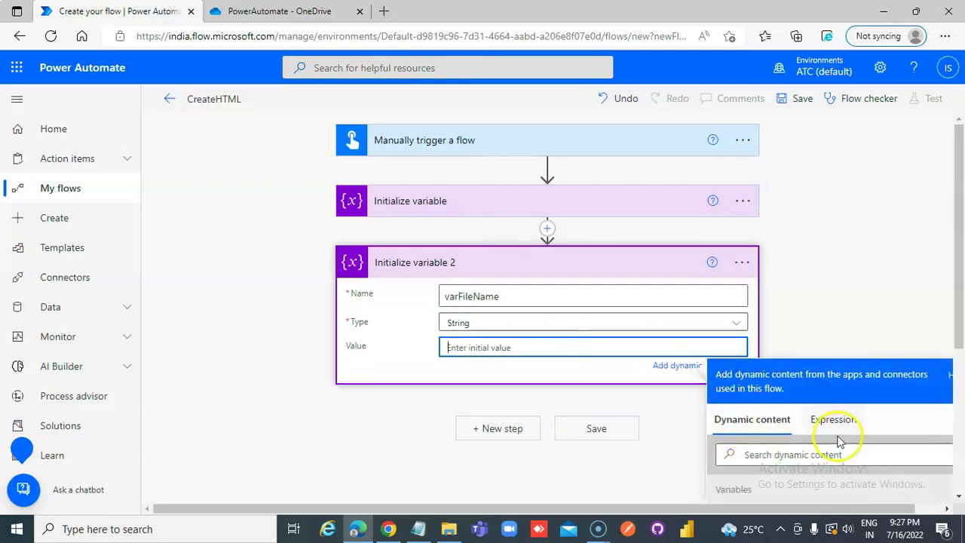
click(832, 422)
text(guid)
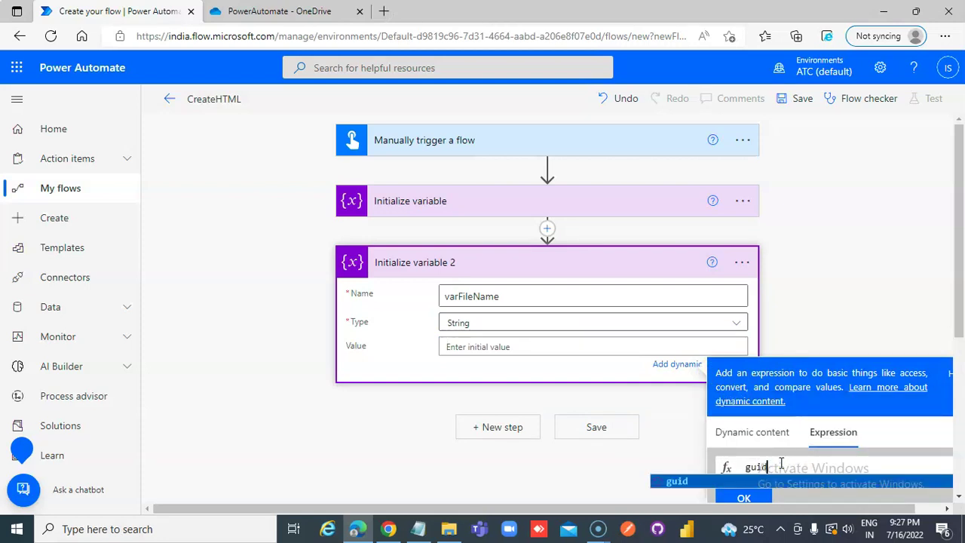
text(()
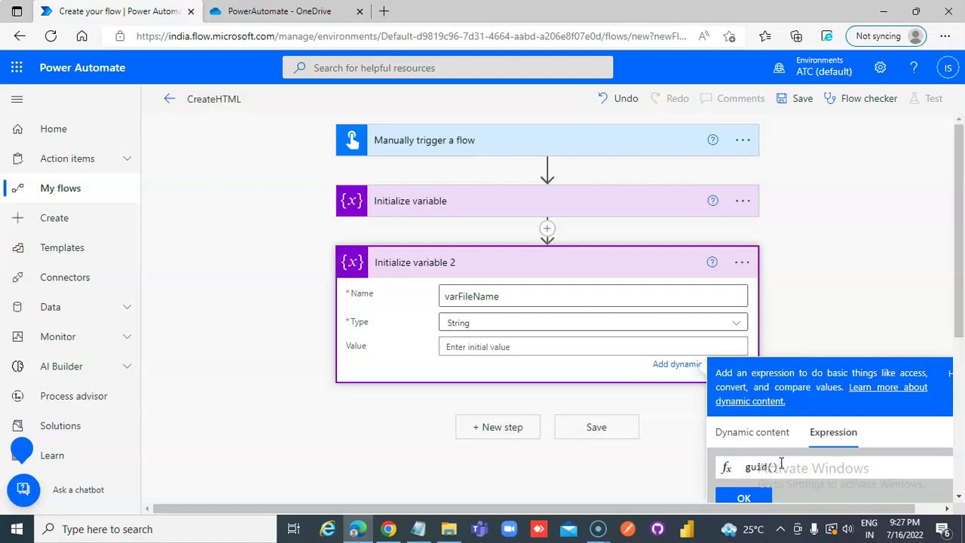
click(747, 497)
click(349, 424)
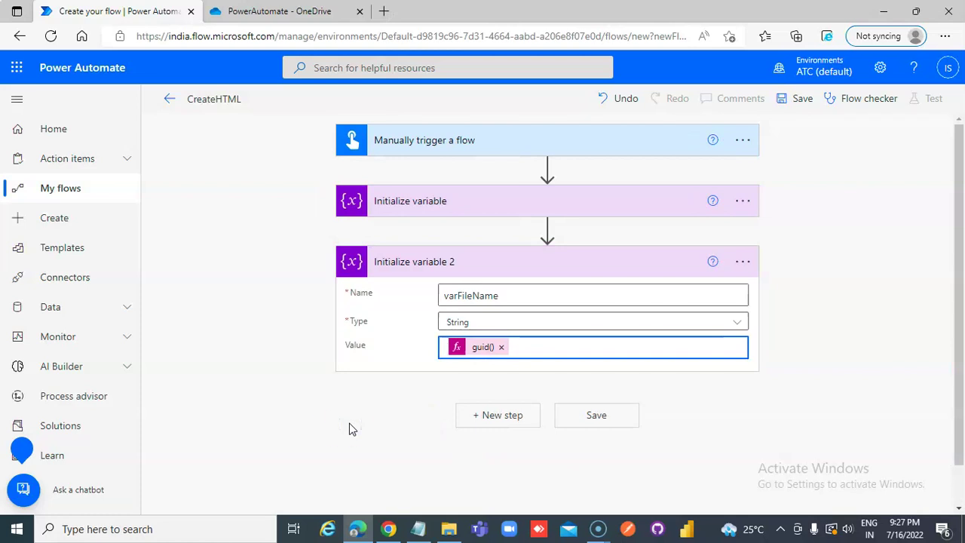
click(498, 415)
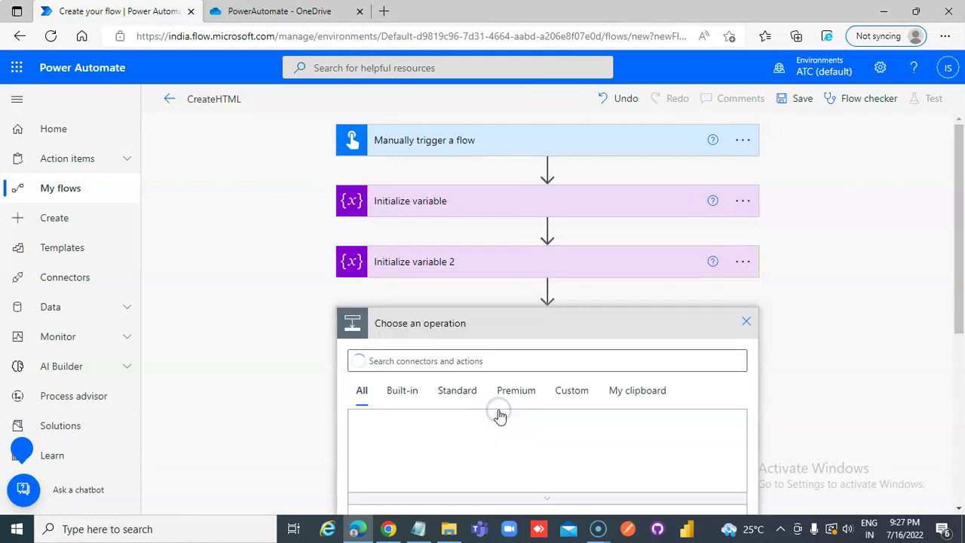
Add a OneDrive for Business Create file step with Folder Path /PowerAutomate
text(create file)
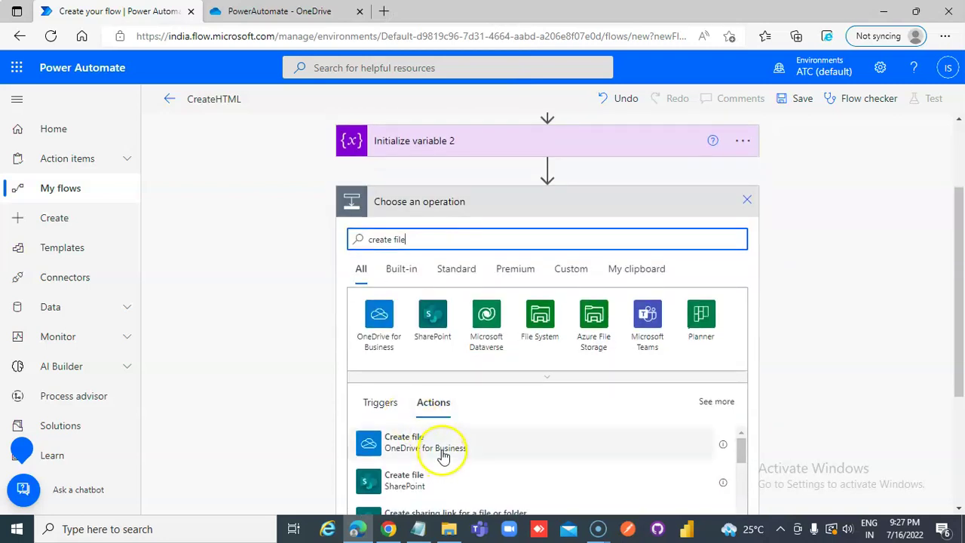
click(442, 448)
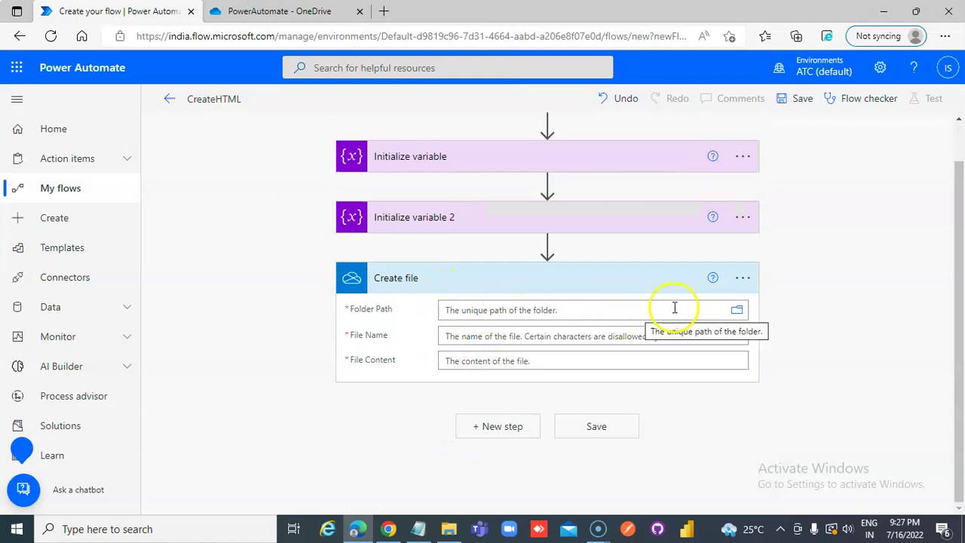
click(736, 311)
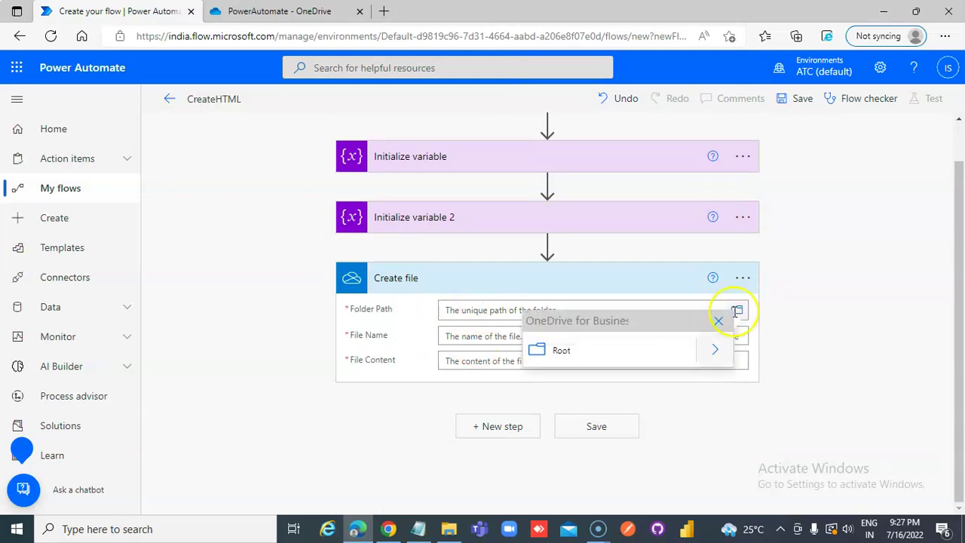
click(711, 349)
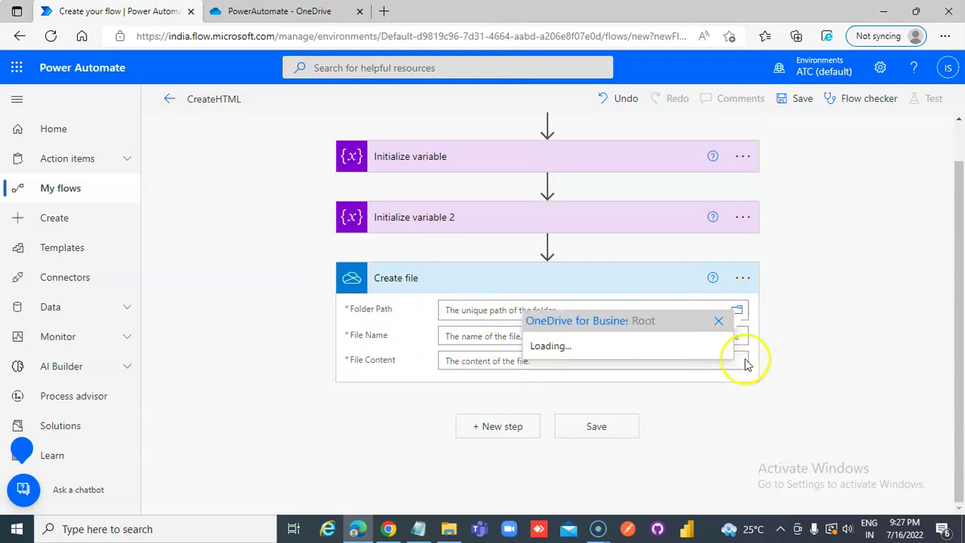
click(589, 275)
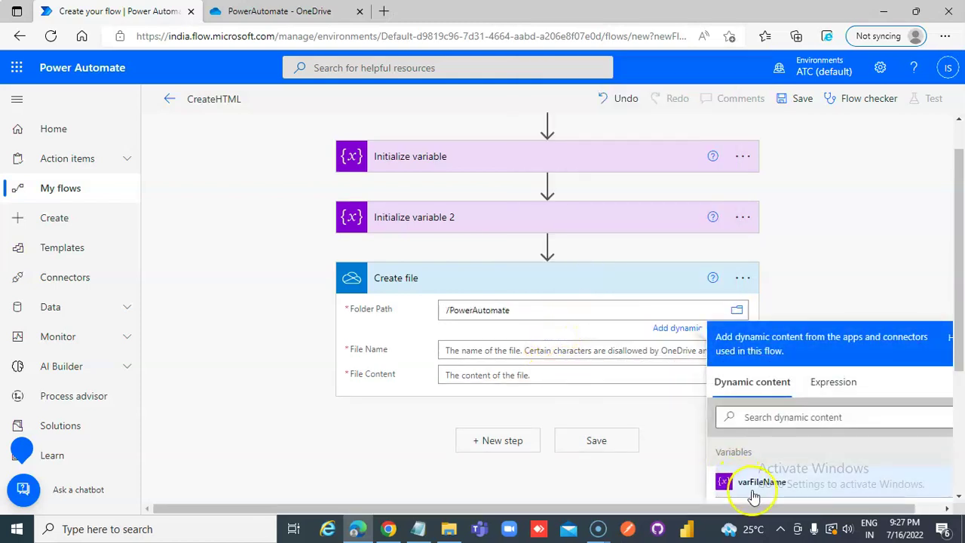
Remove the misplaced concat text from the File Name search and switch to expression mode
click(760, 419)
text(co)
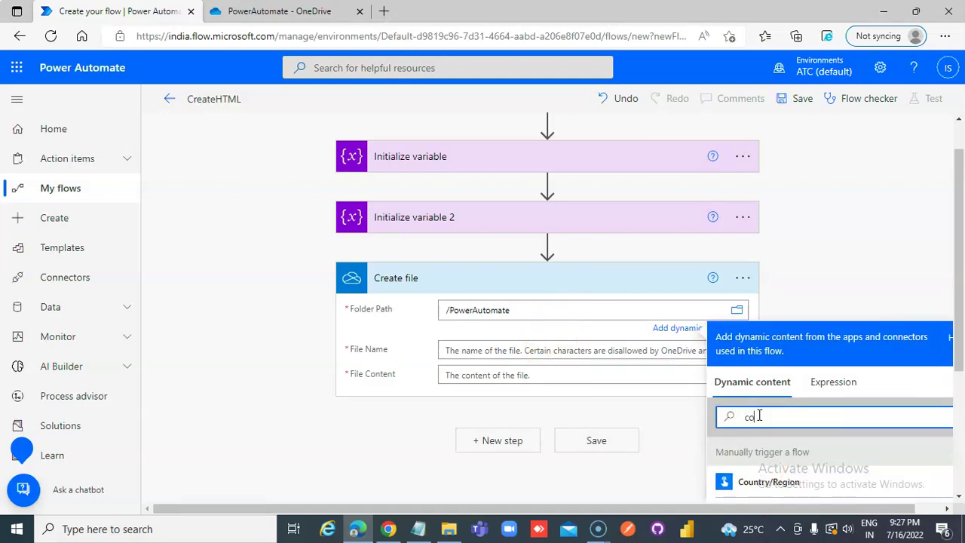
text(ncat()
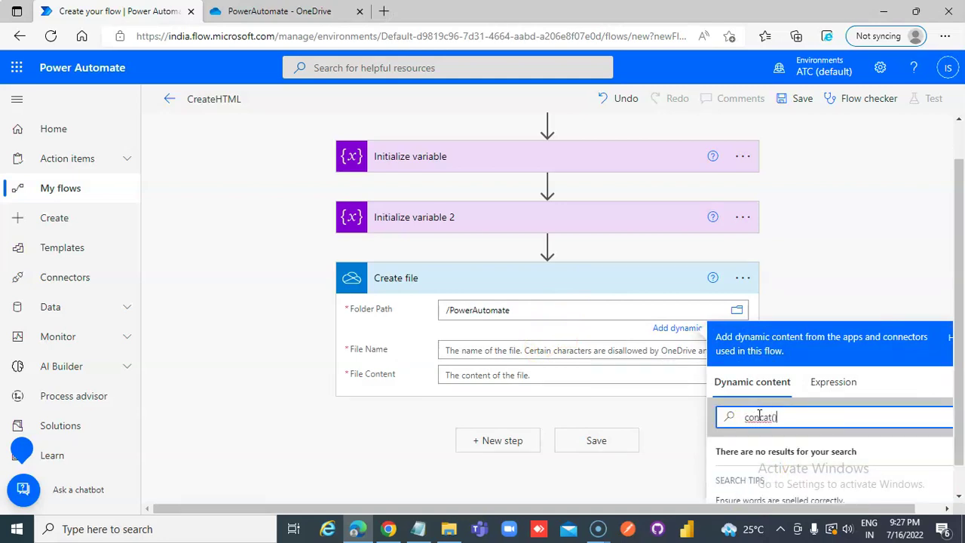
drag(807, 416, 738, 416)
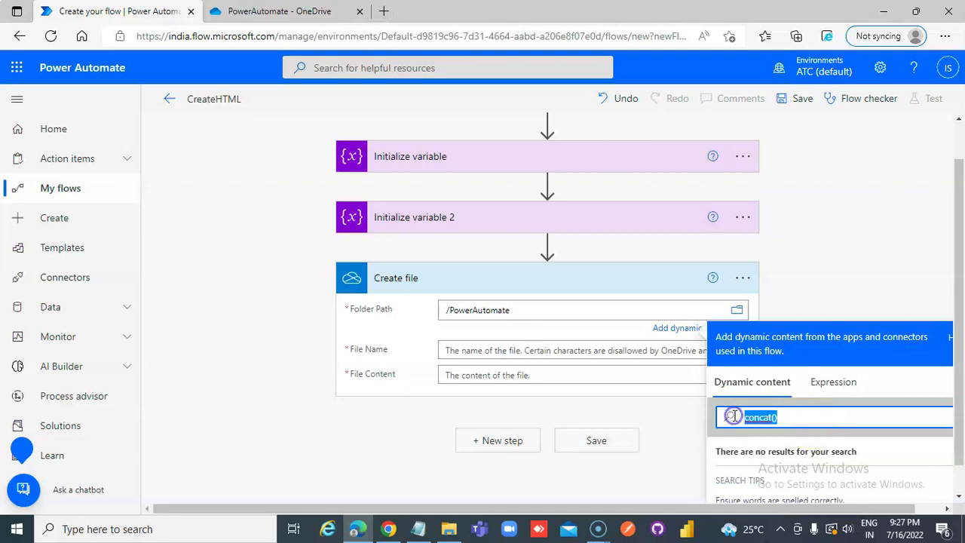
key(ctrl+x)
click(833, 382)
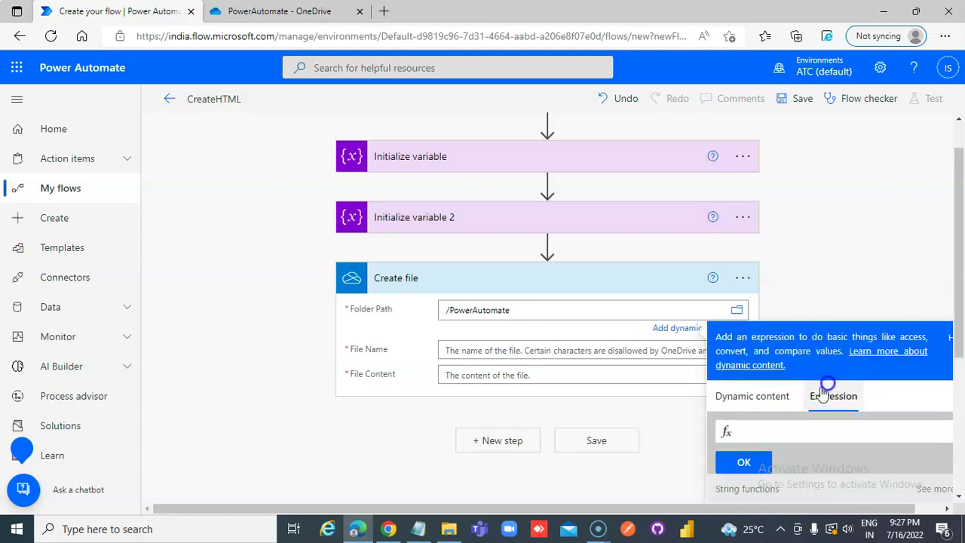
Build and apply the expression concat(variables('varFileName'),'.html')
click(778, 428)
text(concat)
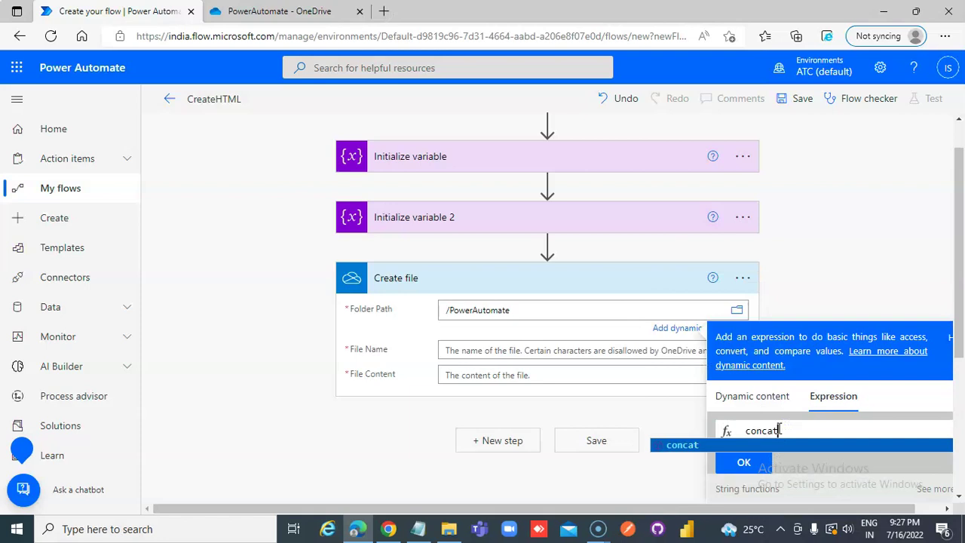
text(()
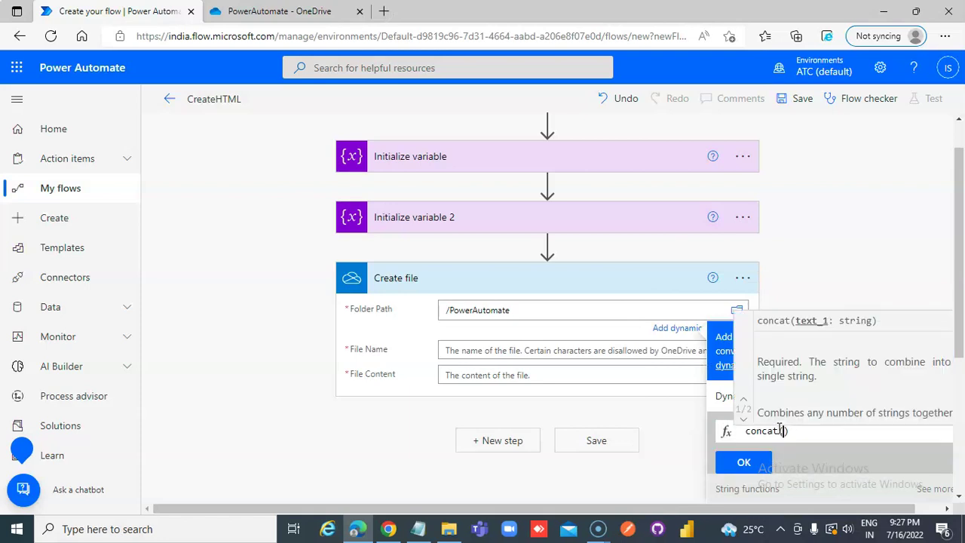
click(724, 396)
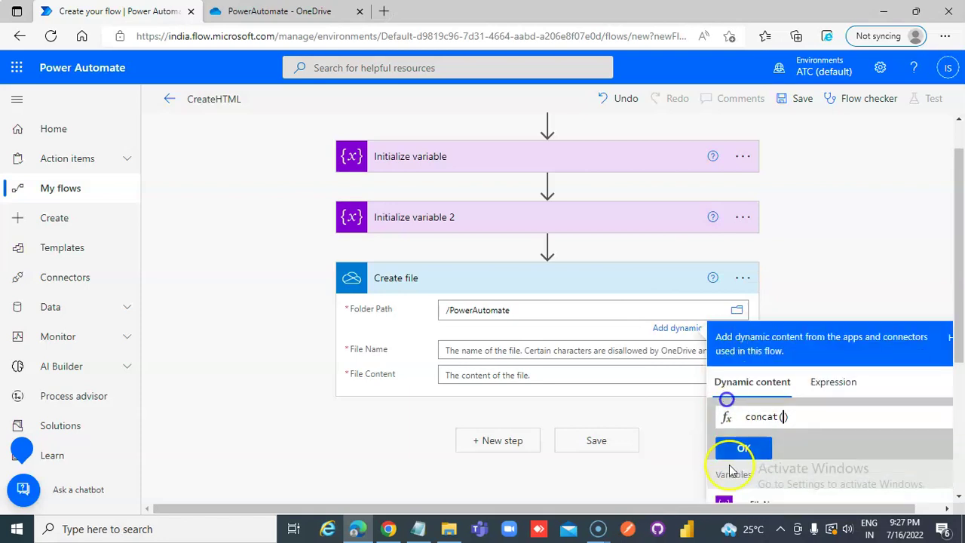
scroll(723, 459, down, 1)
click(763, 445)
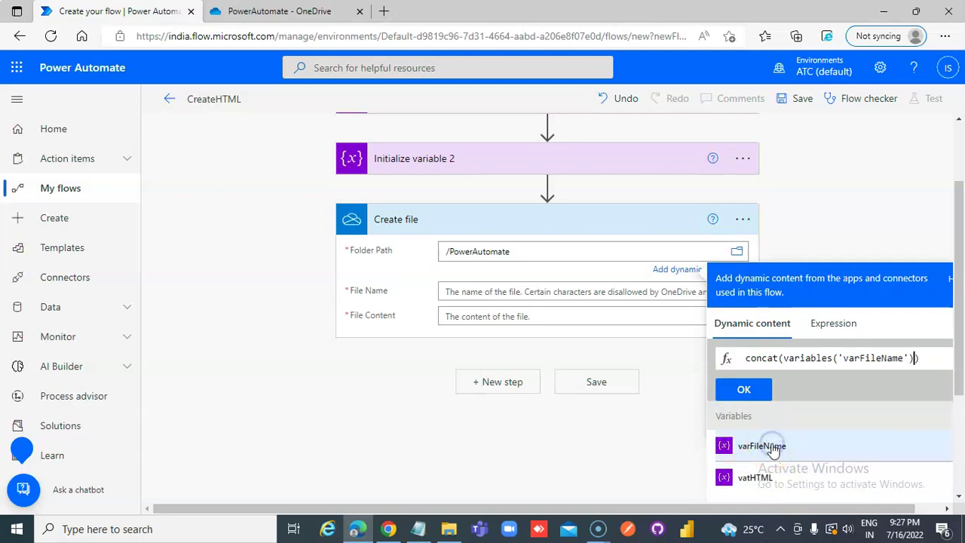
text(,)
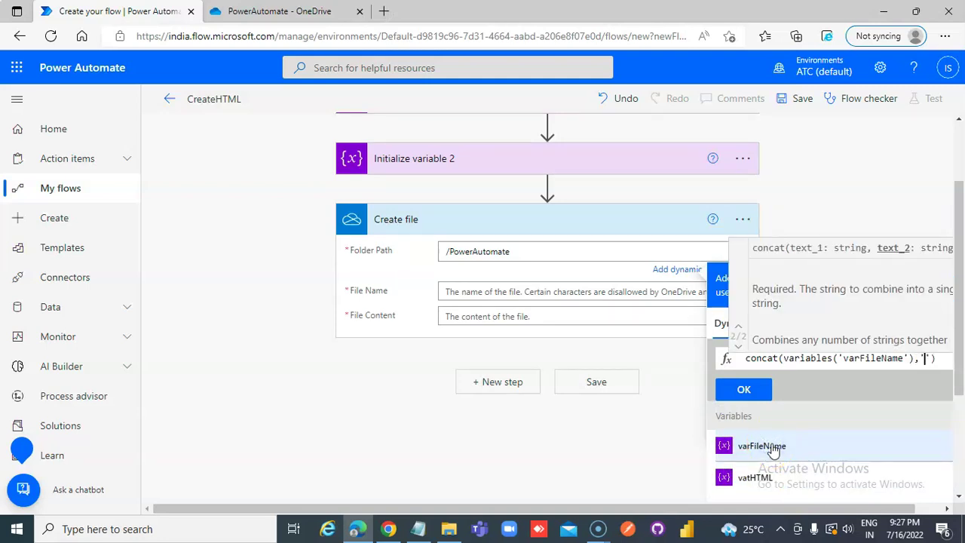
text('.html)
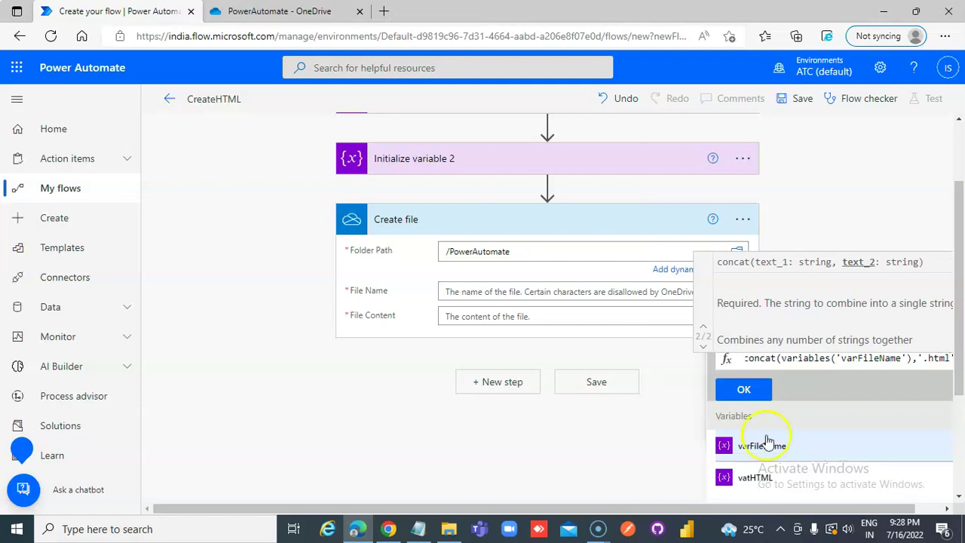
click(742, 388)
Re-enter concat(variables('varFileName'),'.html') as the File Name expression
click(556, 314)
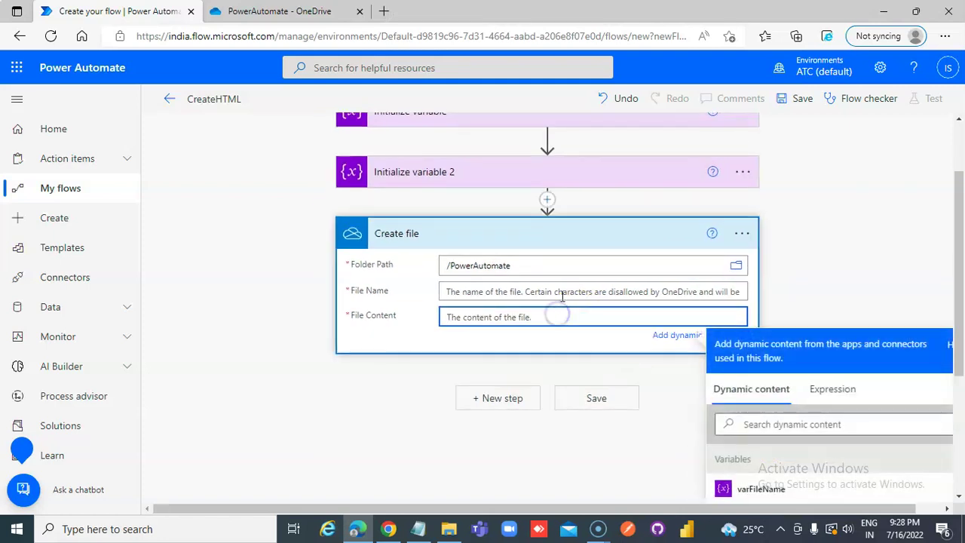
click(562, 291)
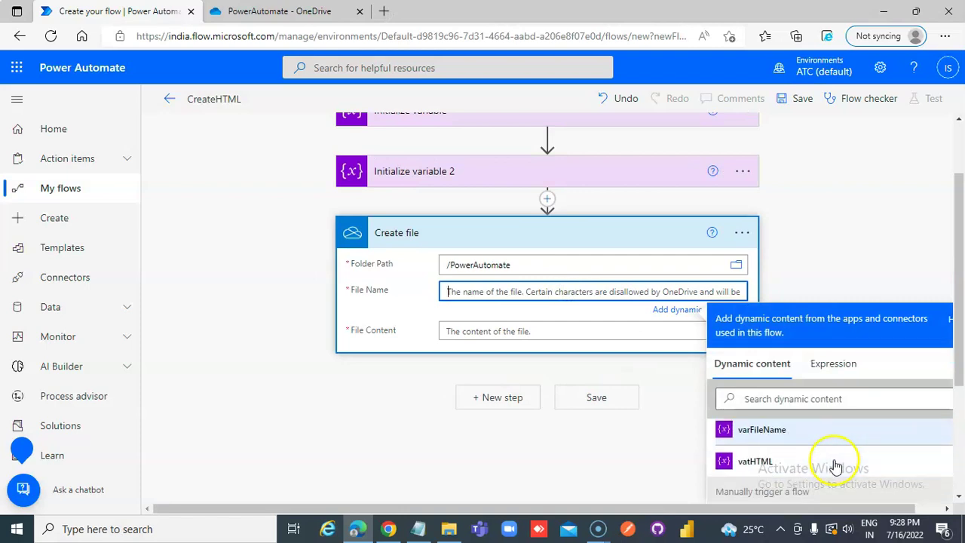
click(832, 363)
click(804, 409)
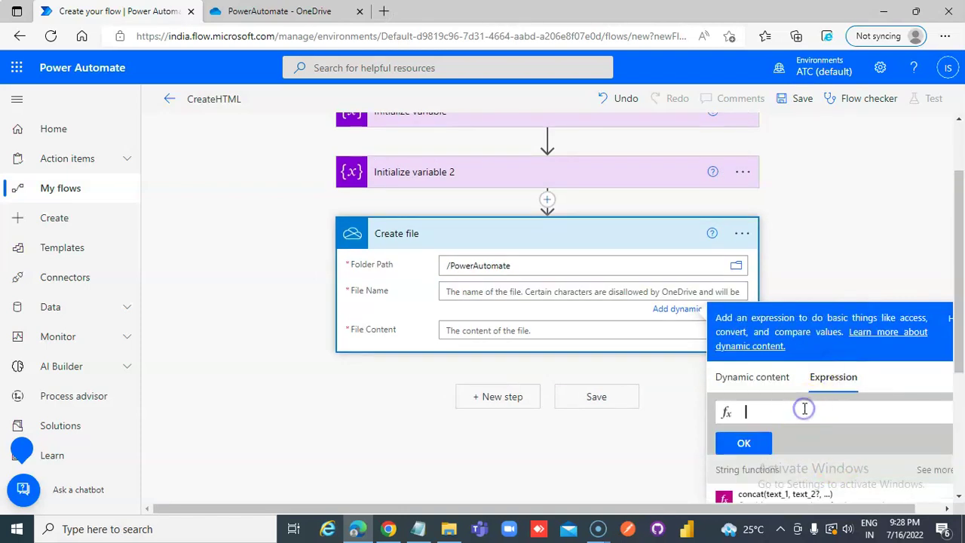
text(concat)
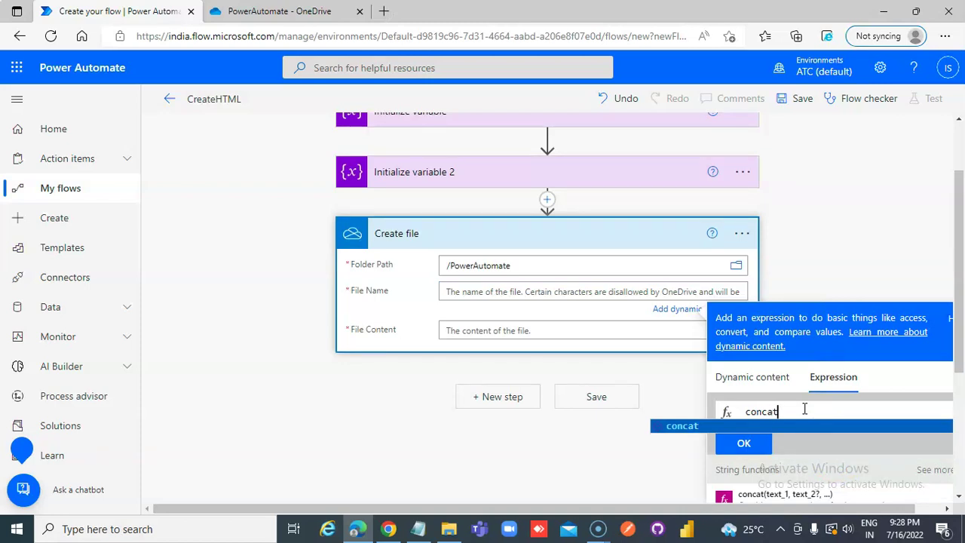
text(())
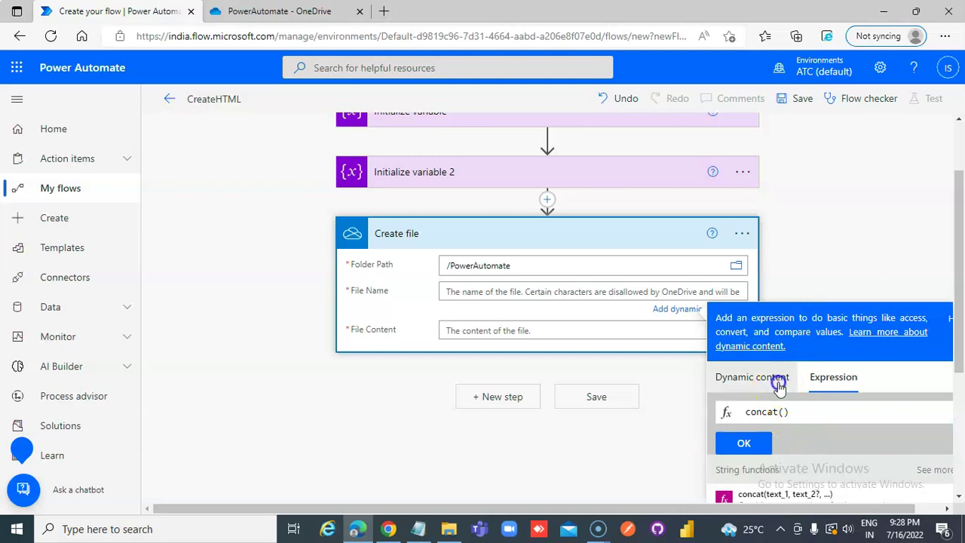
click(776, 382)
click(782, 281)
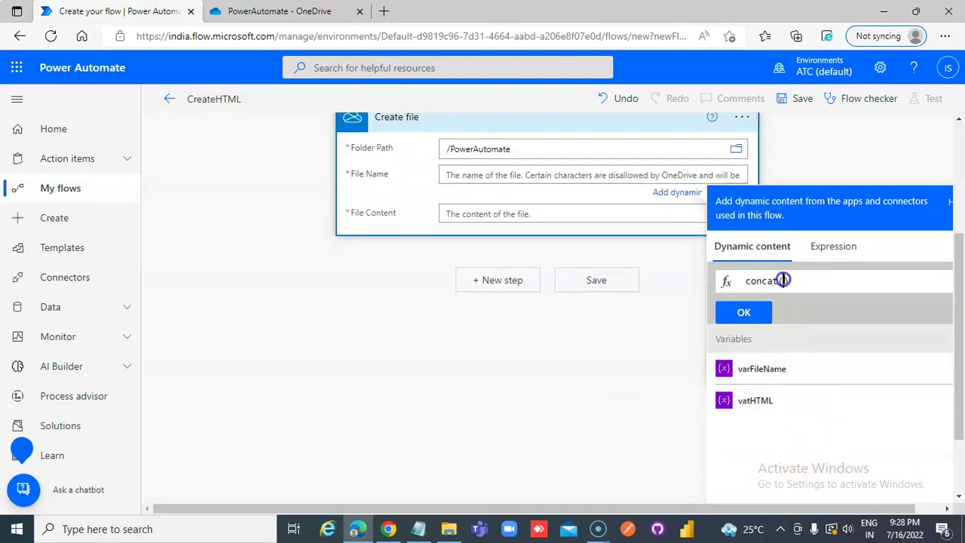
click(772, 371)
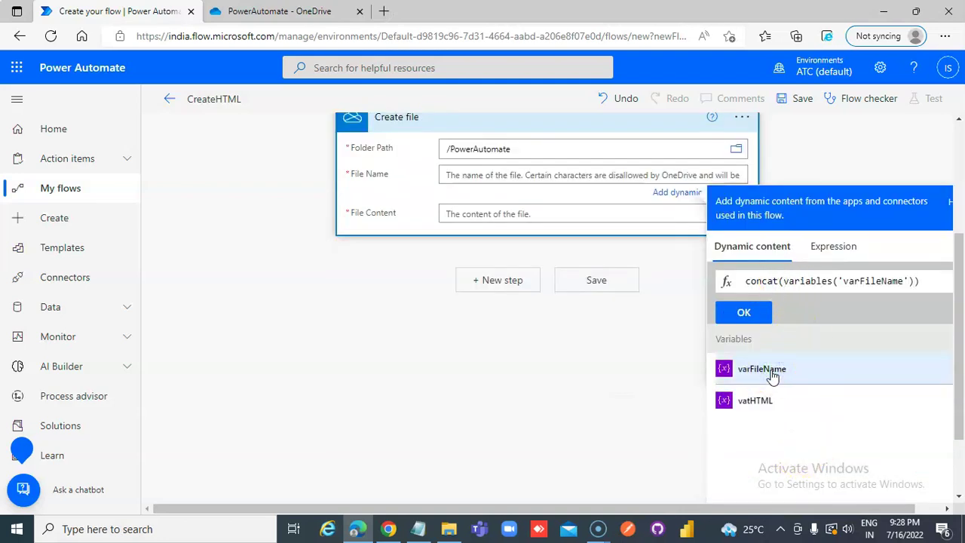
text('),')
text(.html)
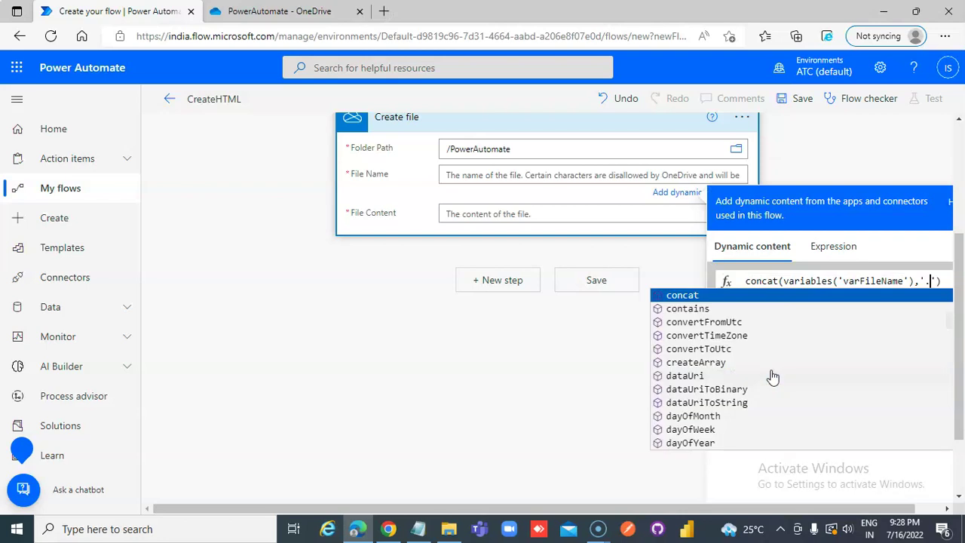
click(744, 312)
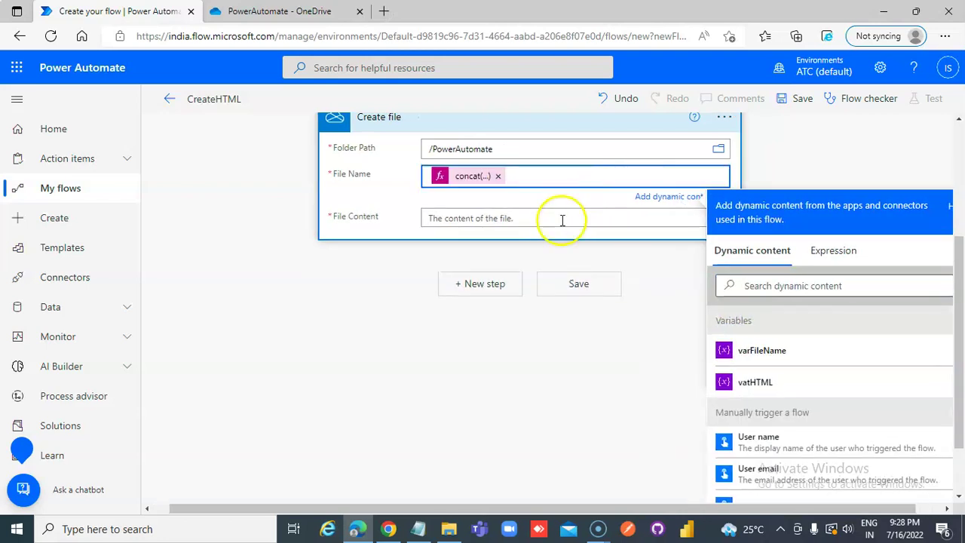
Set File Content to the vatHTML variable and expand the first variable step
click(560, 219)
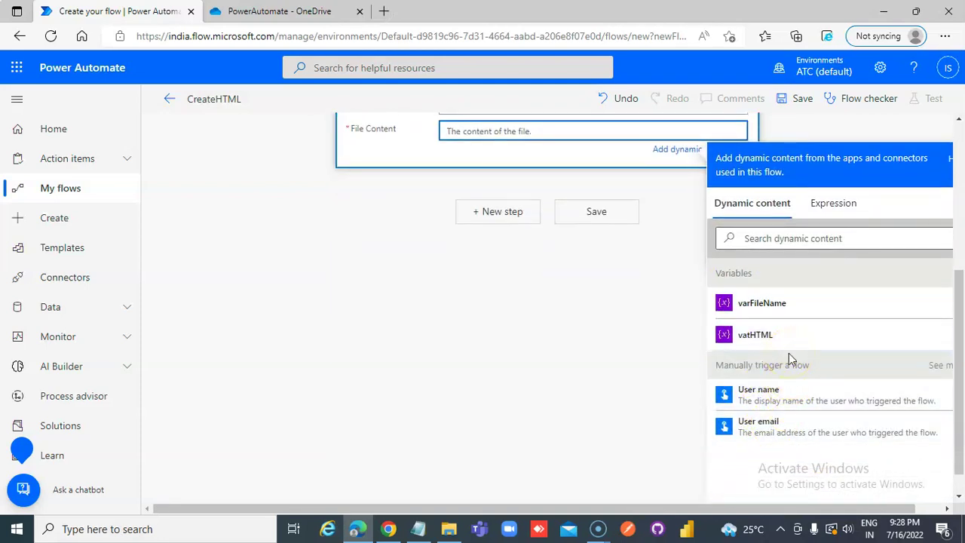
click(757, 338)
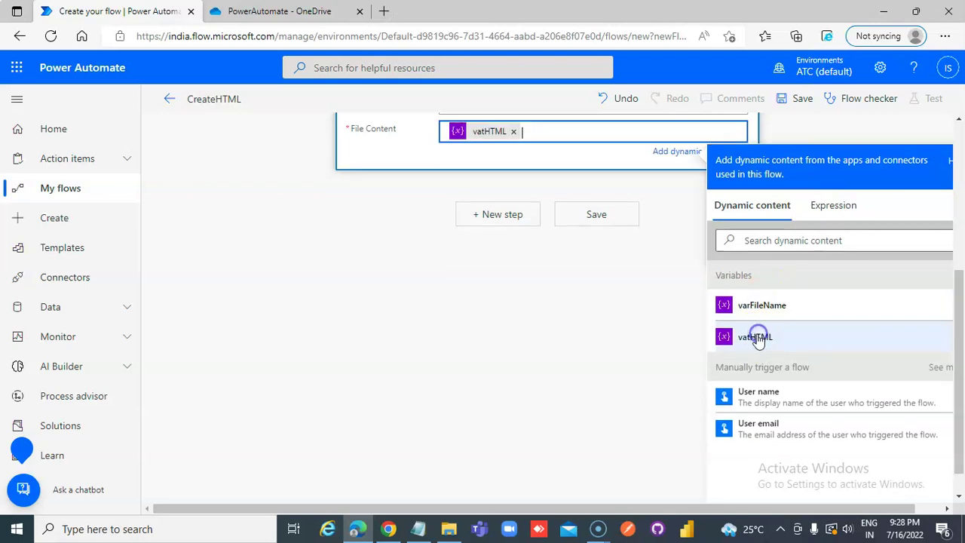
scroll(577, 329, up, 3)
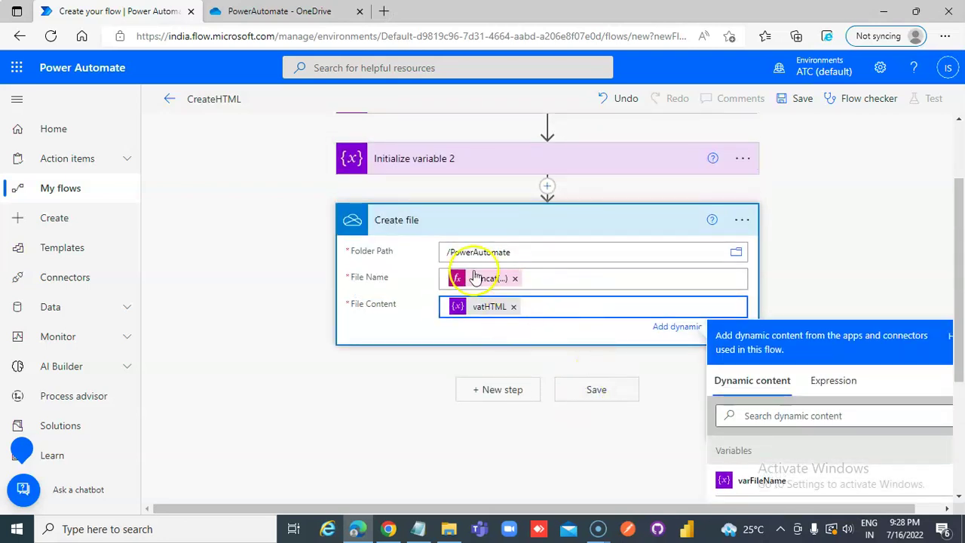
scroll(486, 256, up, 2)
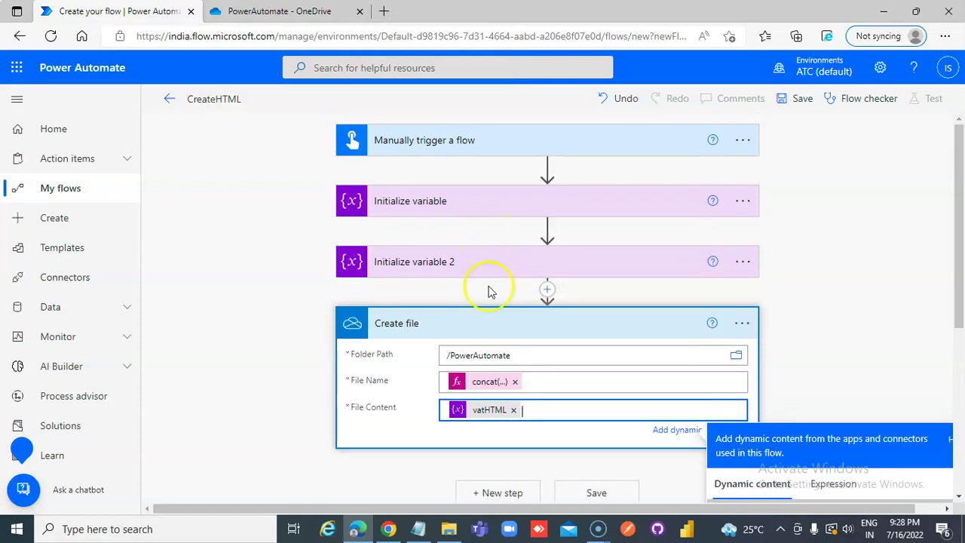
click(489, 209)
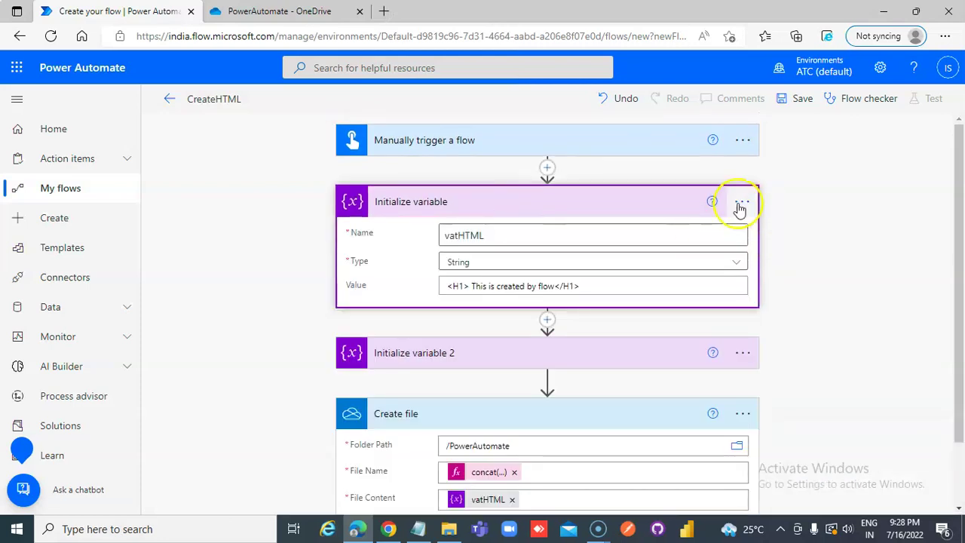
Rename the first variable step to Initialize HTML Content
click(742, 201)
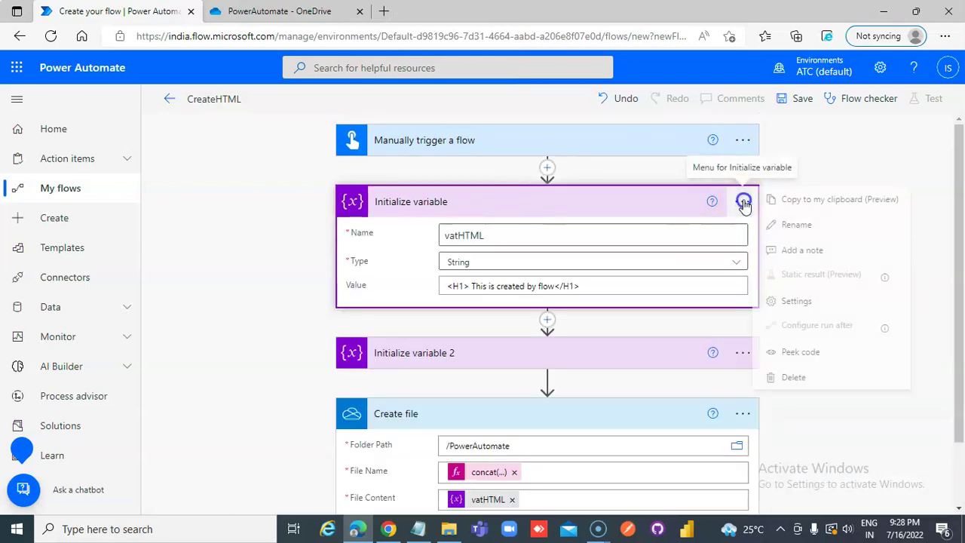
click(806, 224)
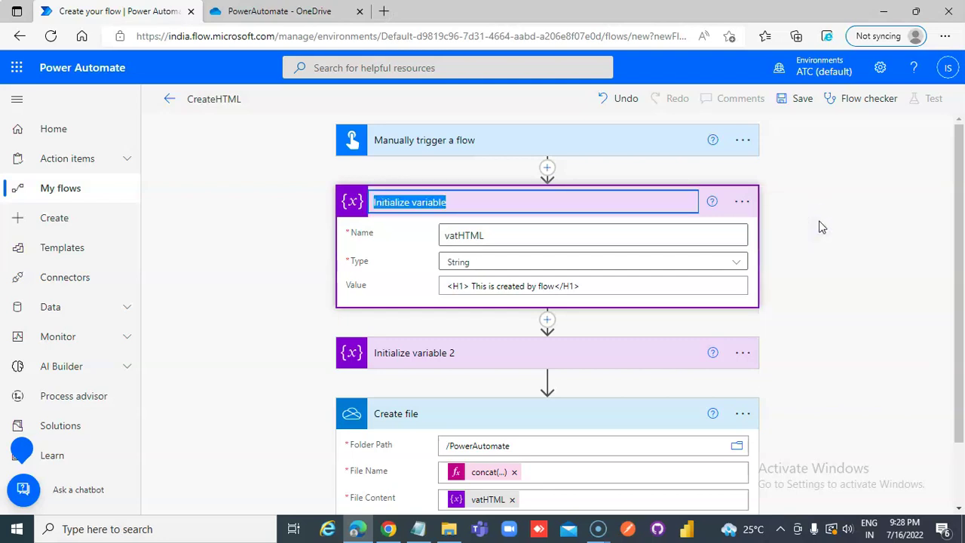
key(End)
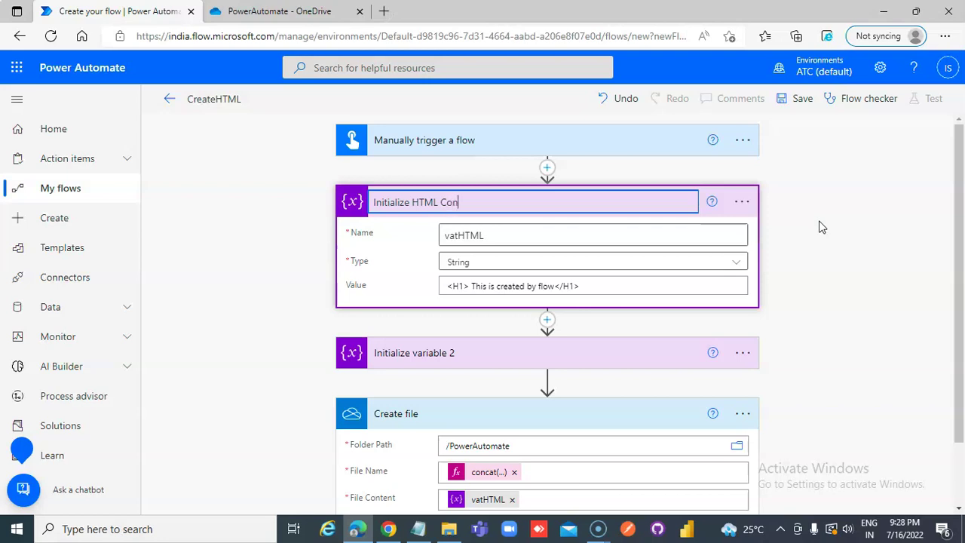
click(822, 227)
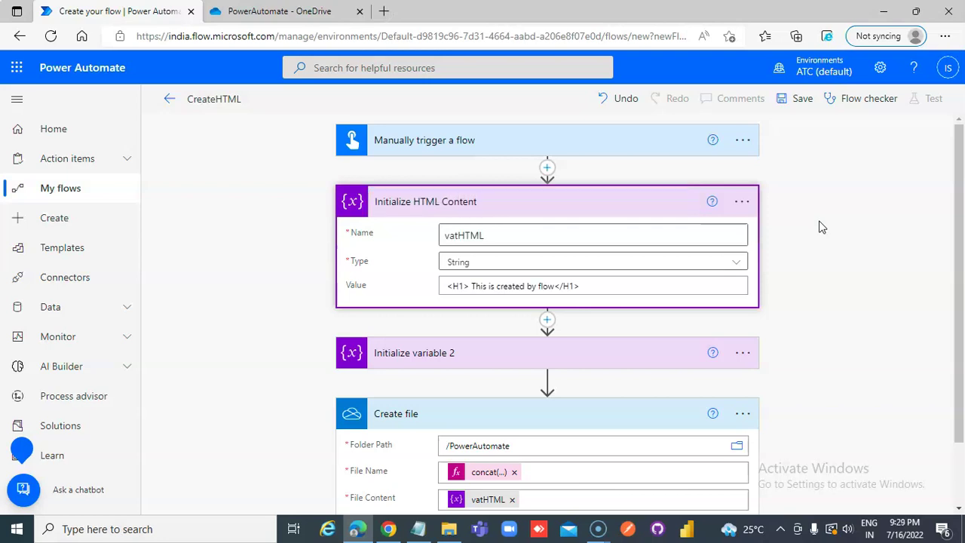
Rename the second variable step to Initialize File Name
click(575, 356)
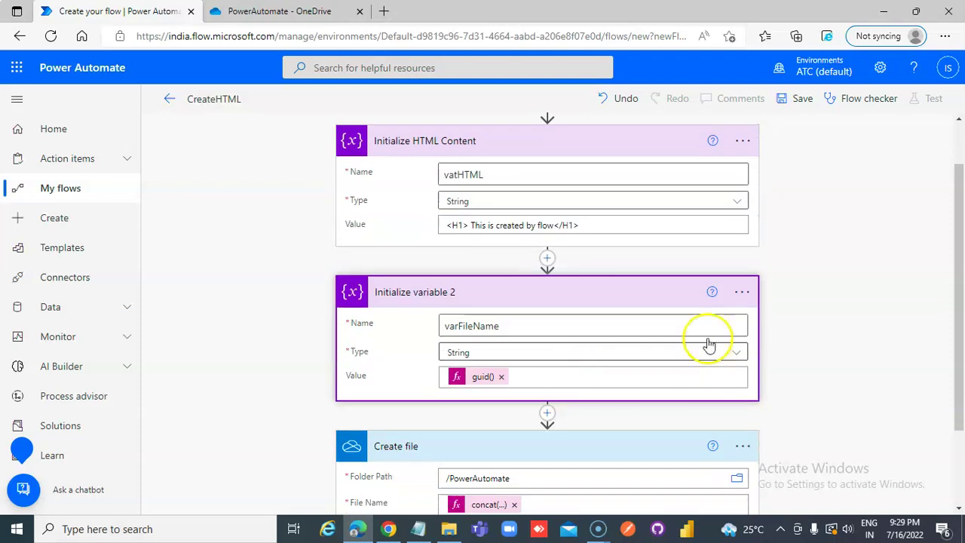
click(741, 293)
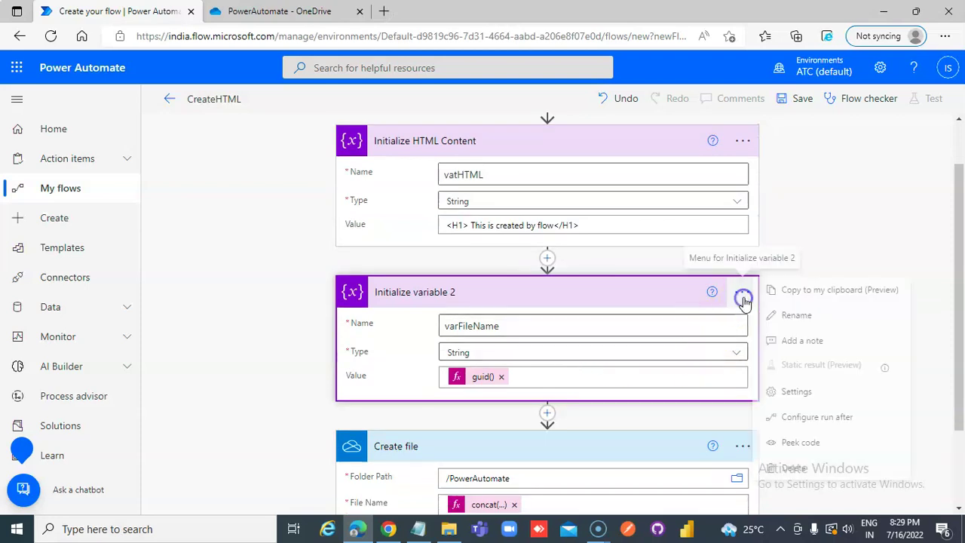
click(801, 315)
click(516, 293)
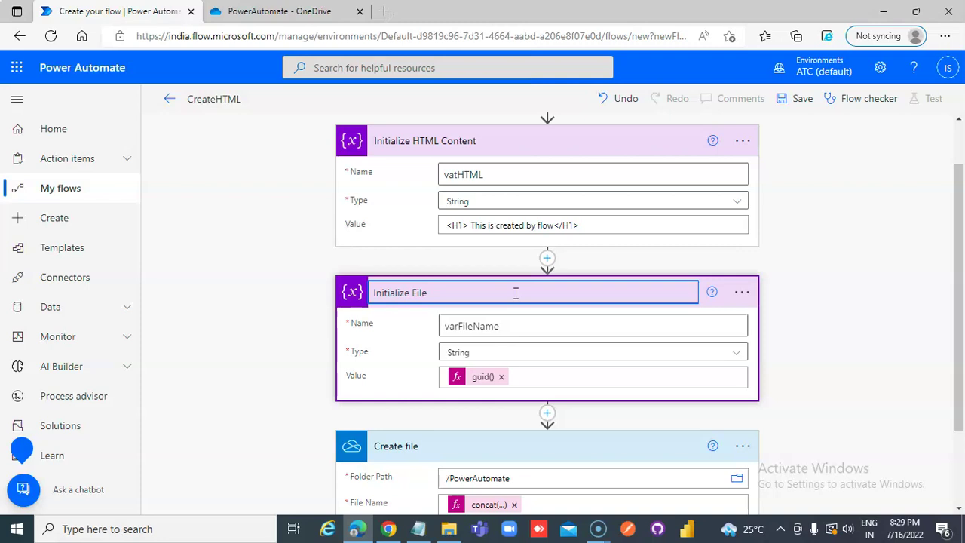
key(Return)
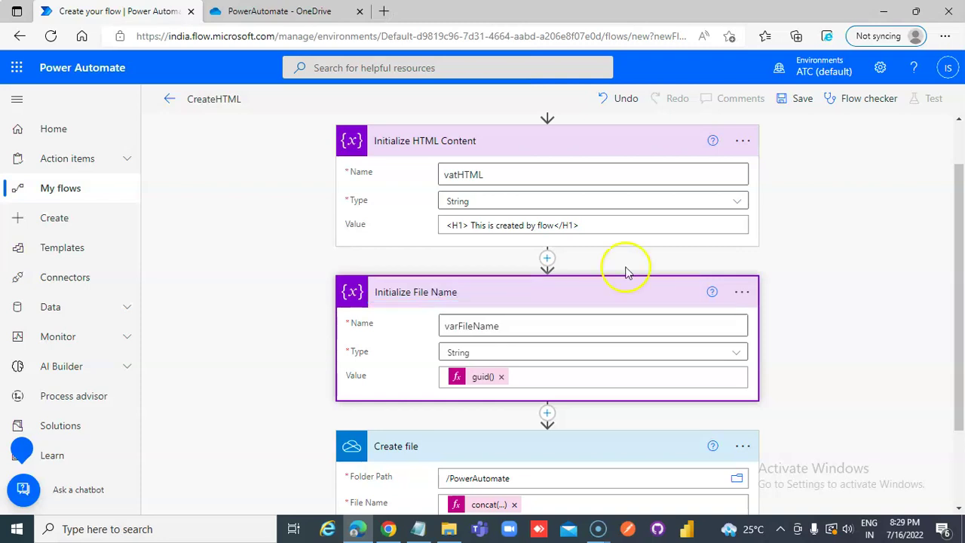
scroll(624, 272, down, 2)
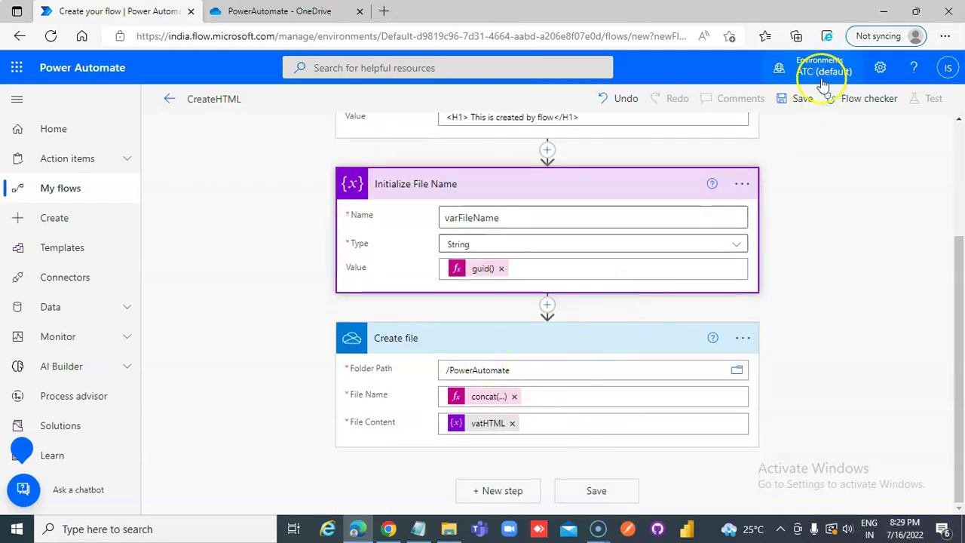
Save CreateHTML, run a successful manual test, then check the OneDrive PowerAutomate folder
click(800, 98)
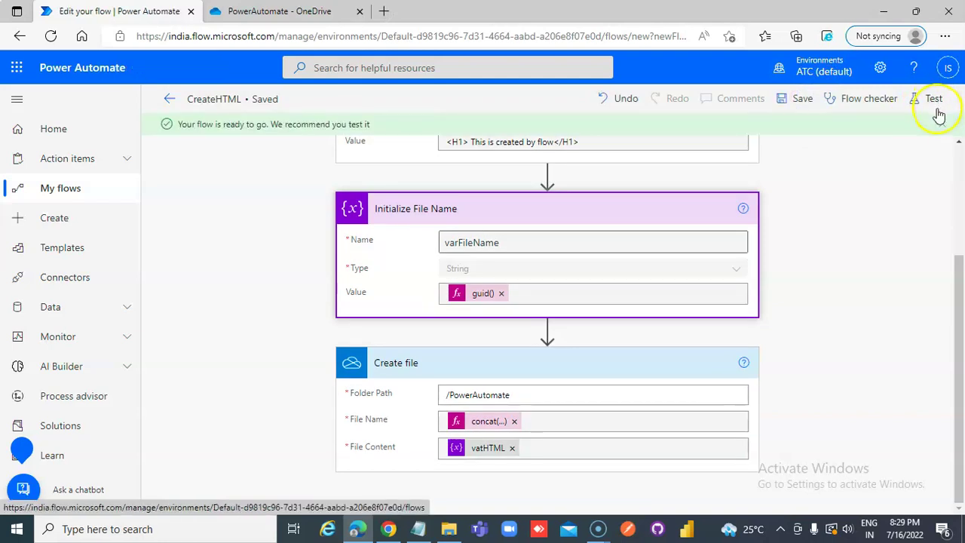
click(933, 102)
click(745, 134)
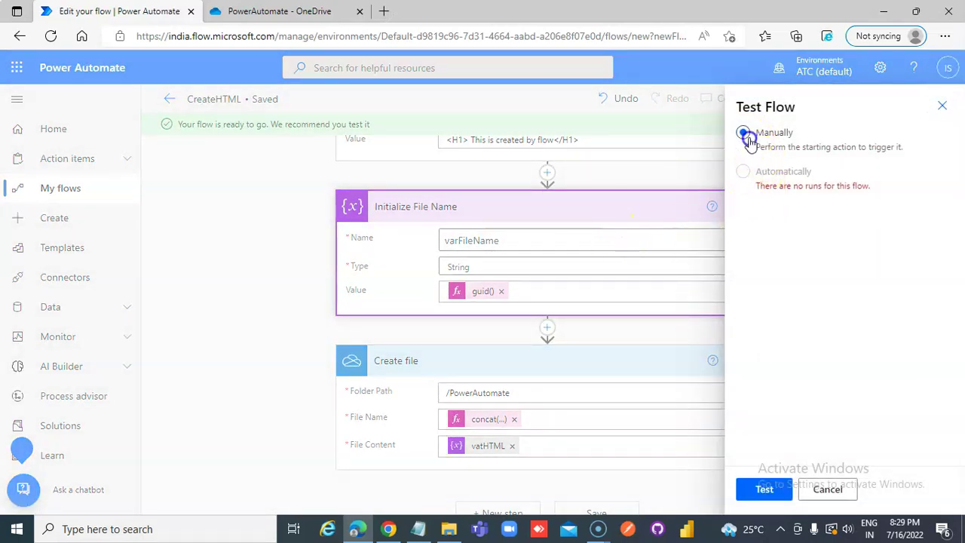
click(764, 489)
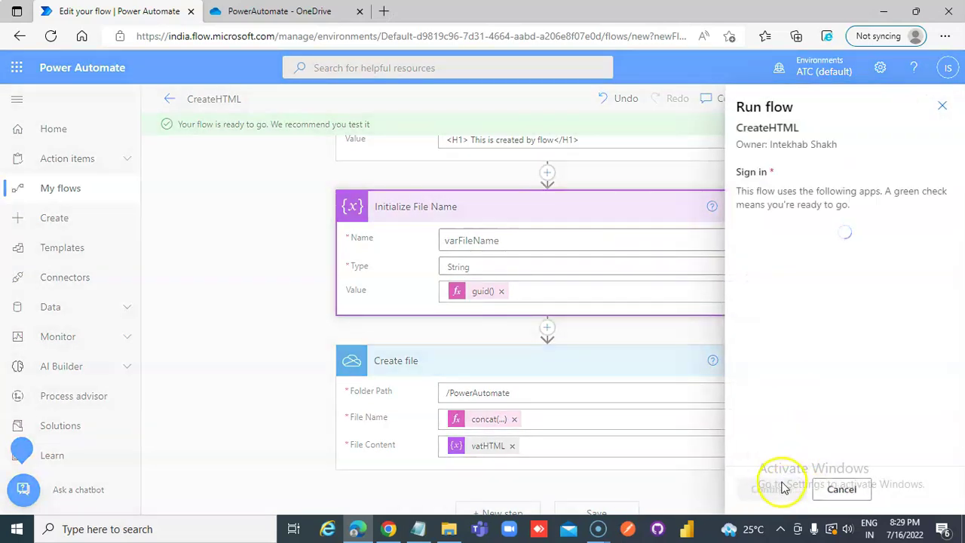
click(767, 488)
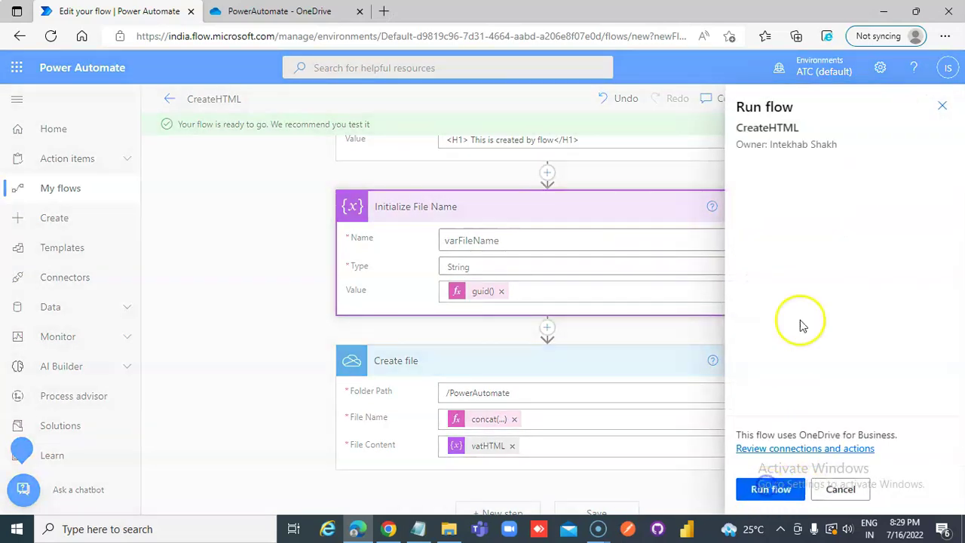
click(769, 488)
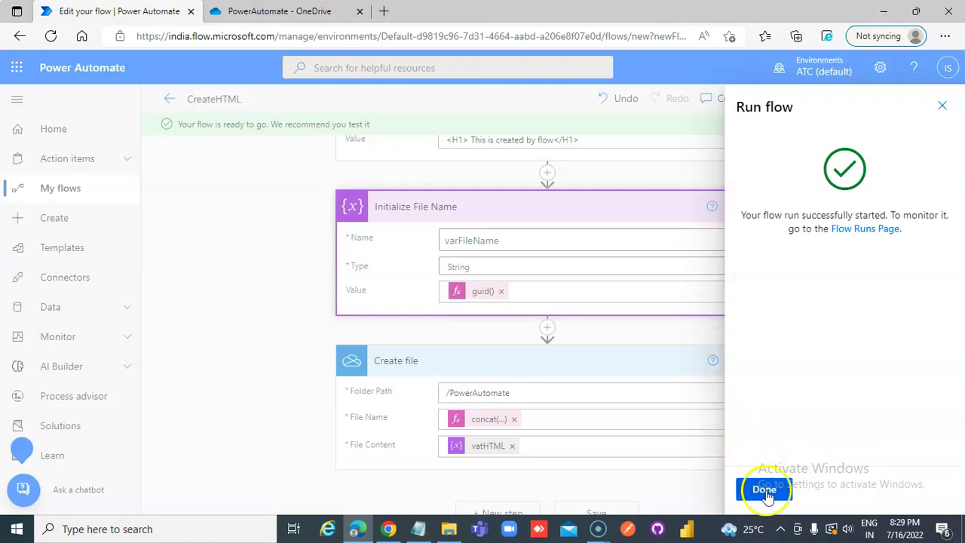
click(764, 488)
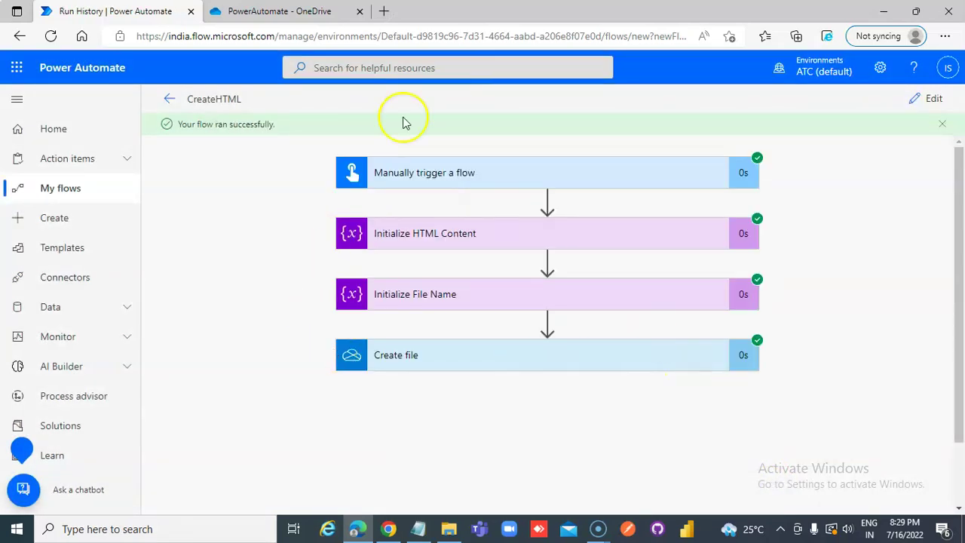
click(296, 12)
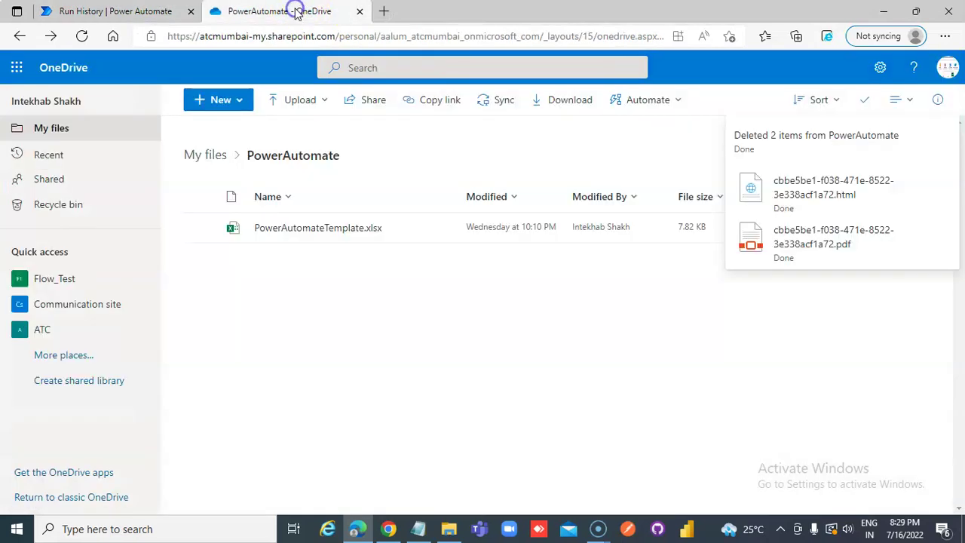
click(705, 381)
Reload the OneDrive folder, view the new 33-byte .html file, then return to CreateHTML's flow details
click(80, 35)
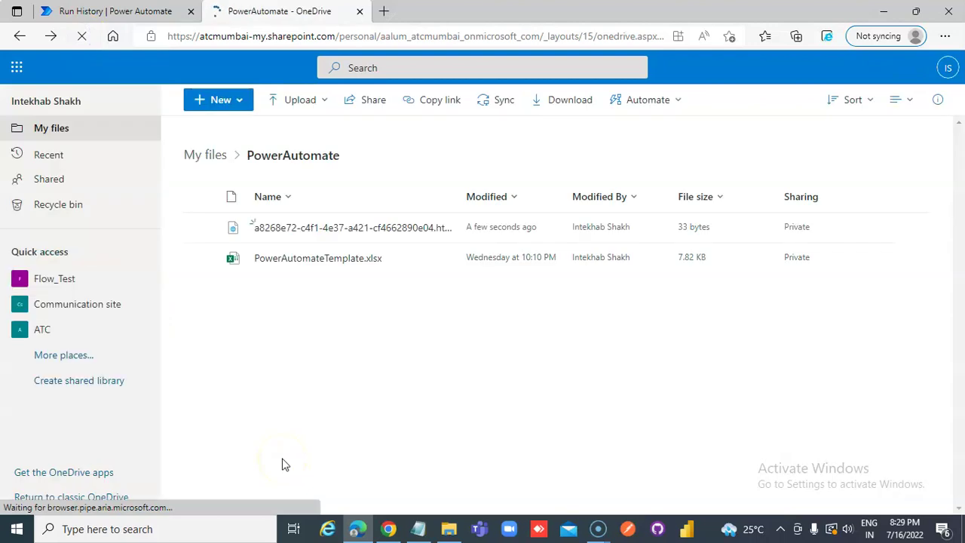
click(339, 230)
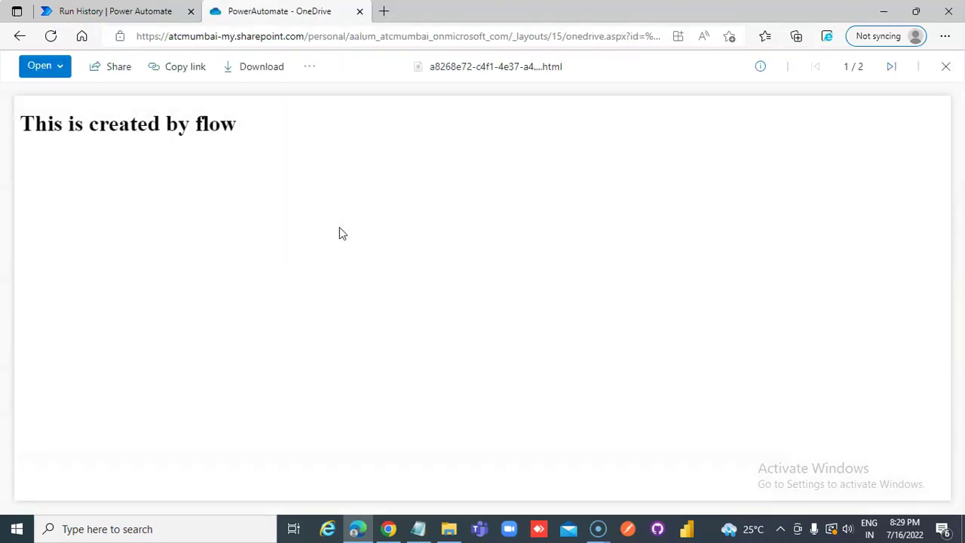
click(117, 9)
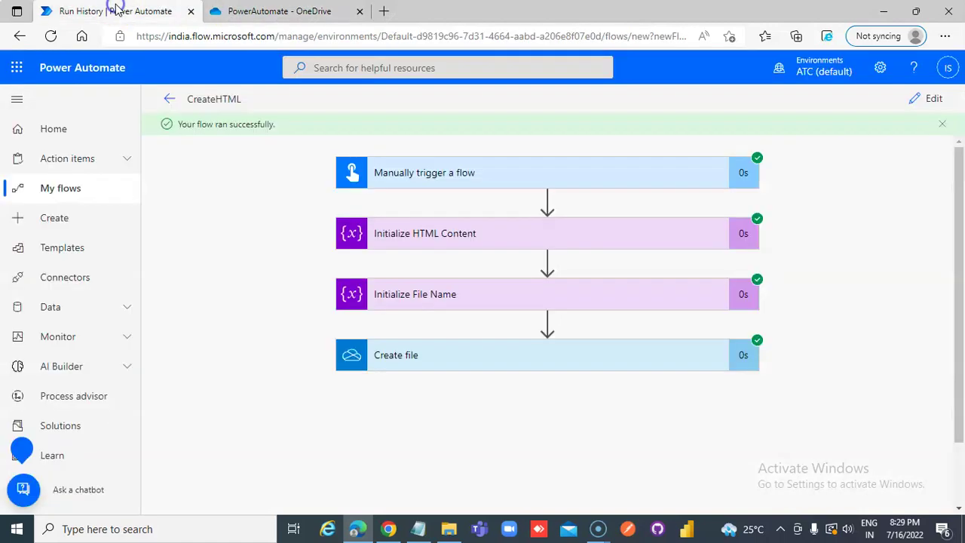
click(169, 100)
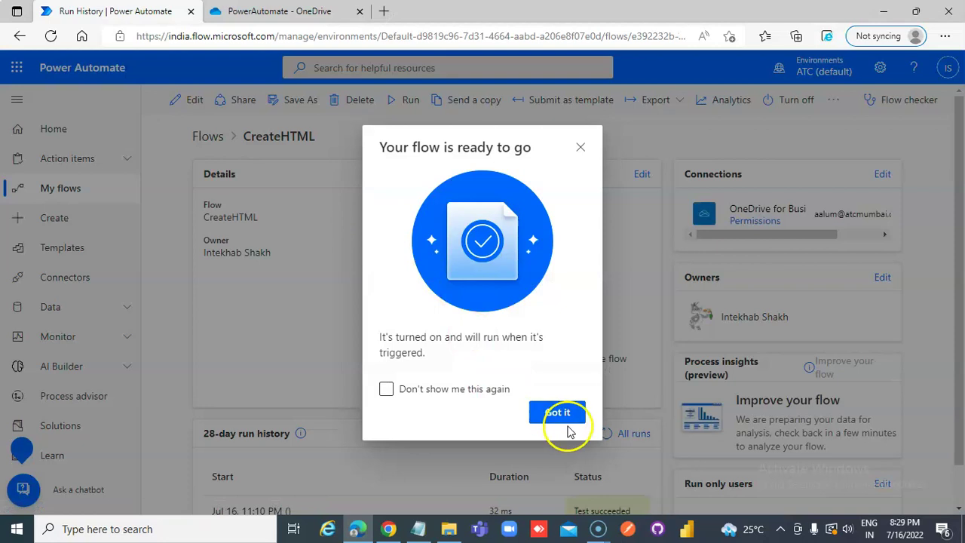